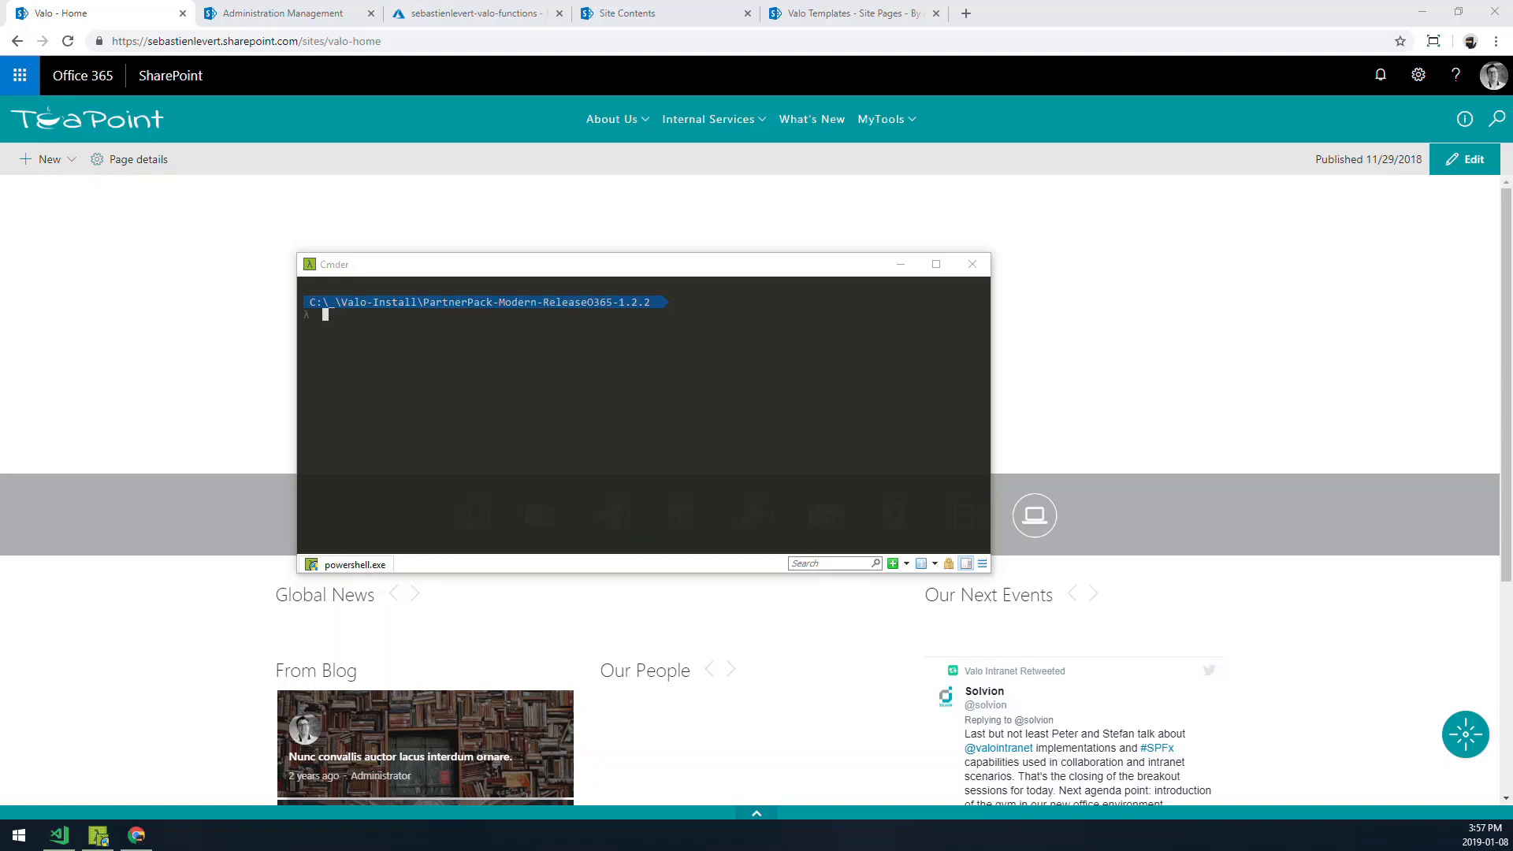
# - Review the Genesis Sites definition and its site URL prefix in the Valo.Parameters.sebastienlevert.json file
pyautogui.click(58, 845)
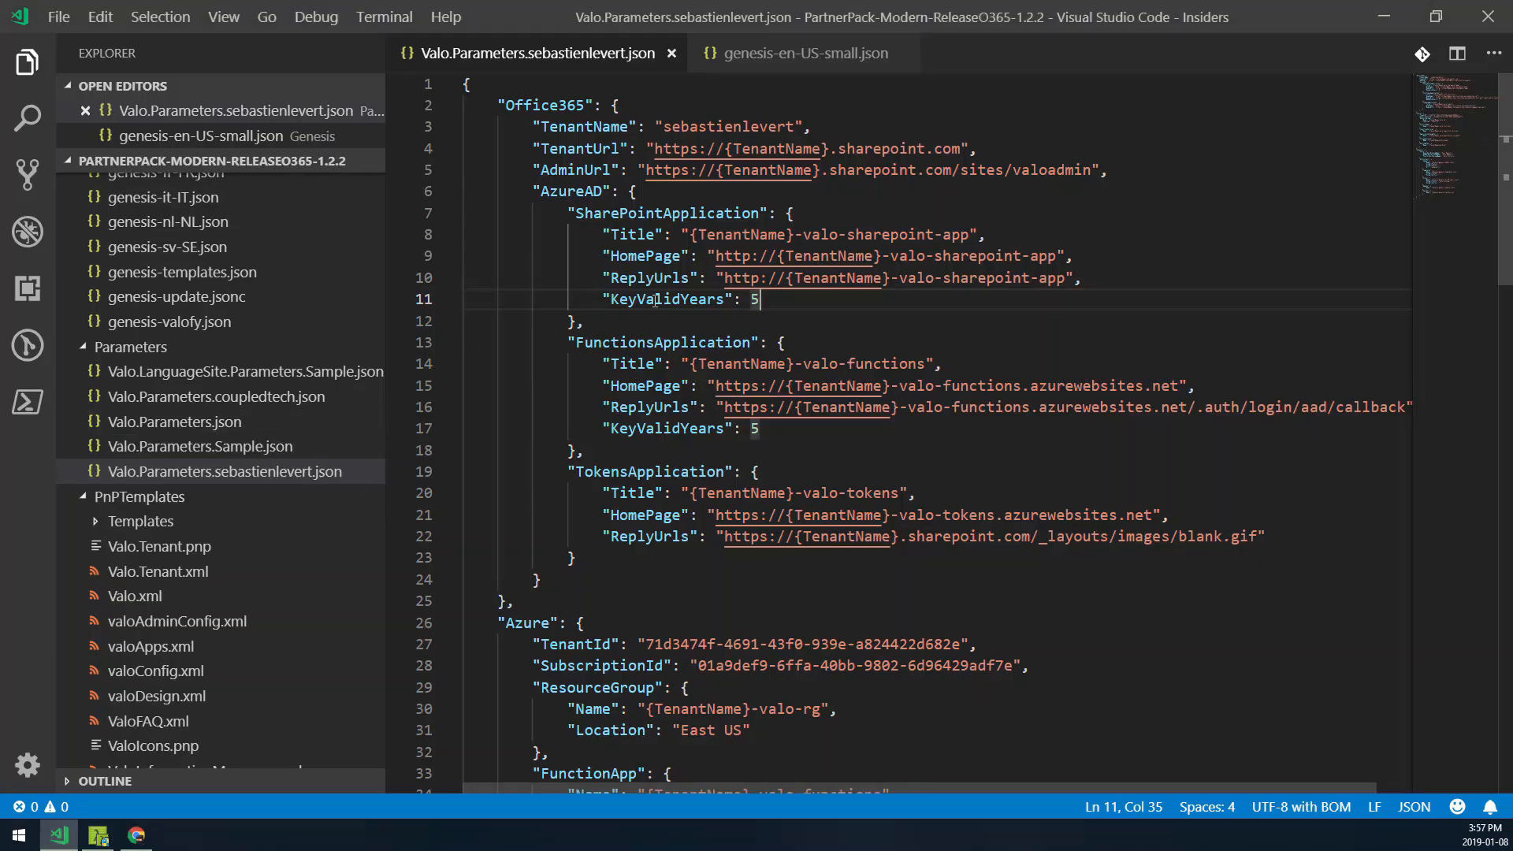
pyautogui.hotkey('ctrl', 'b')
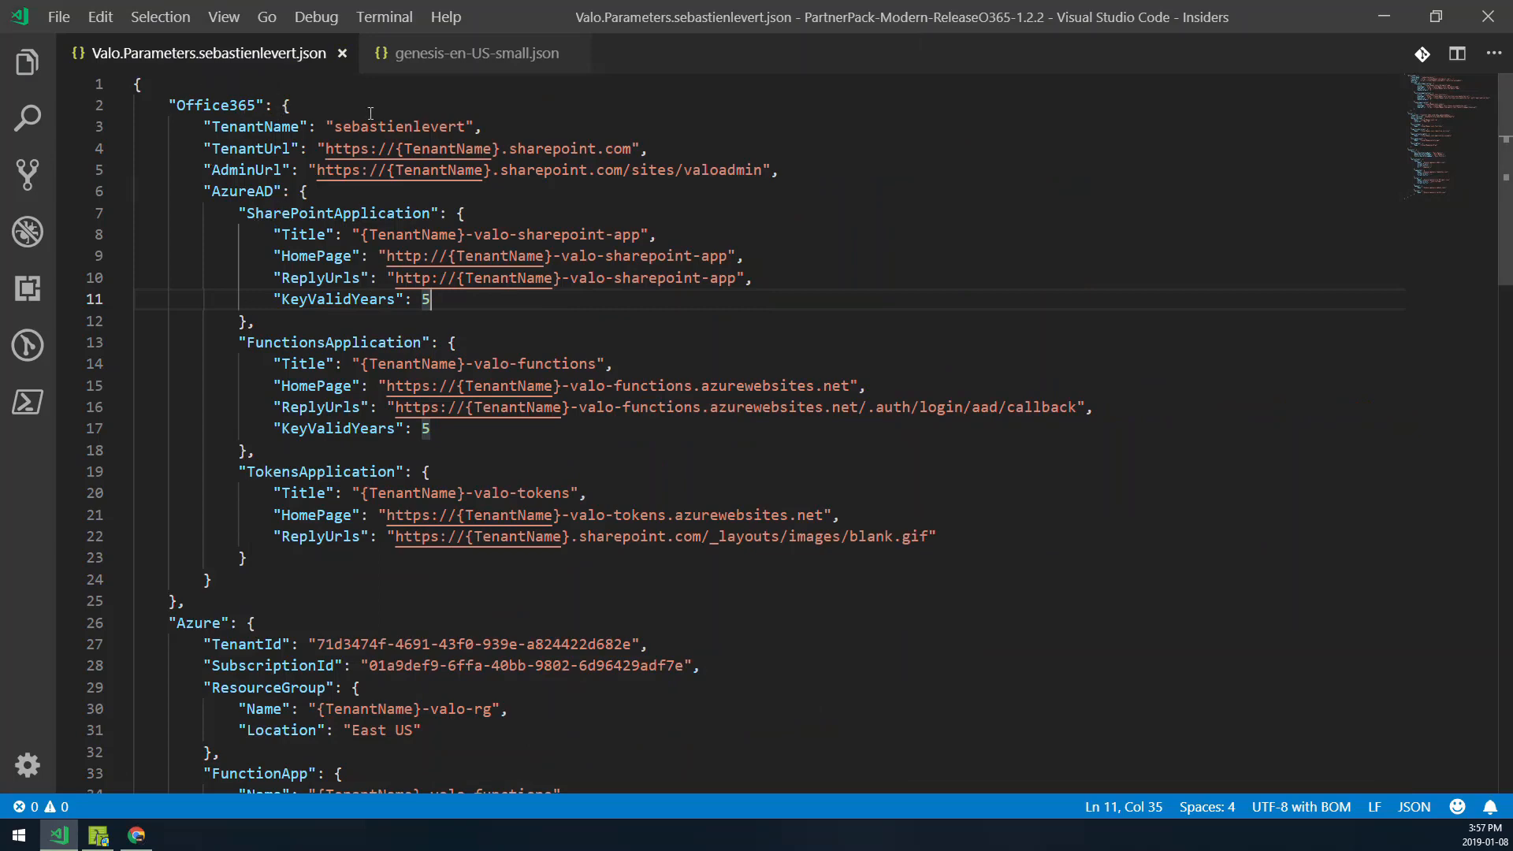
pyautogui.scroll(-7, 438, 133)
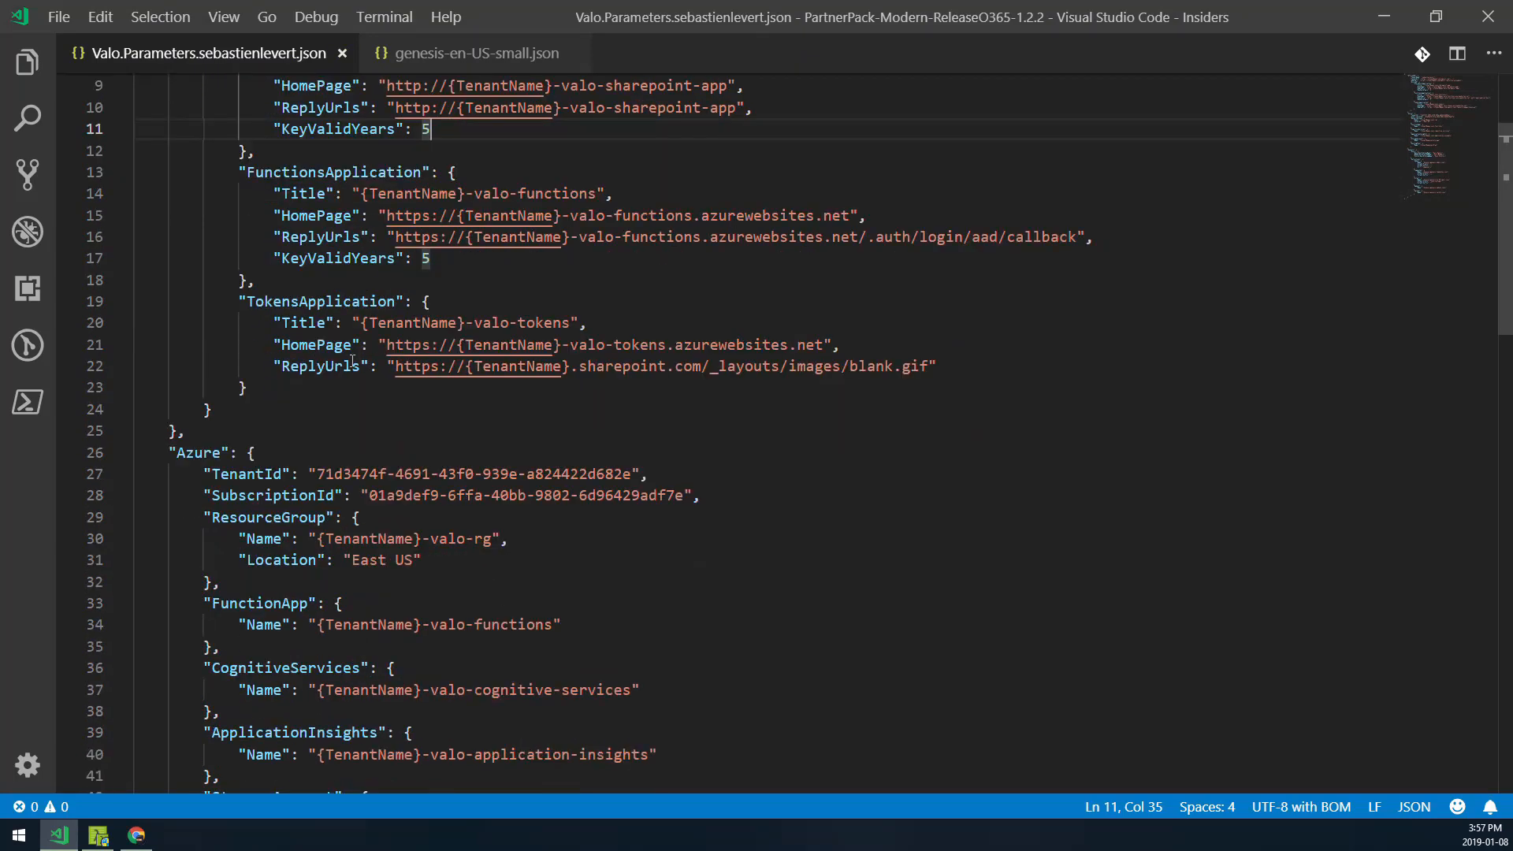
pyautogui.scroll(-9, 367, 358)
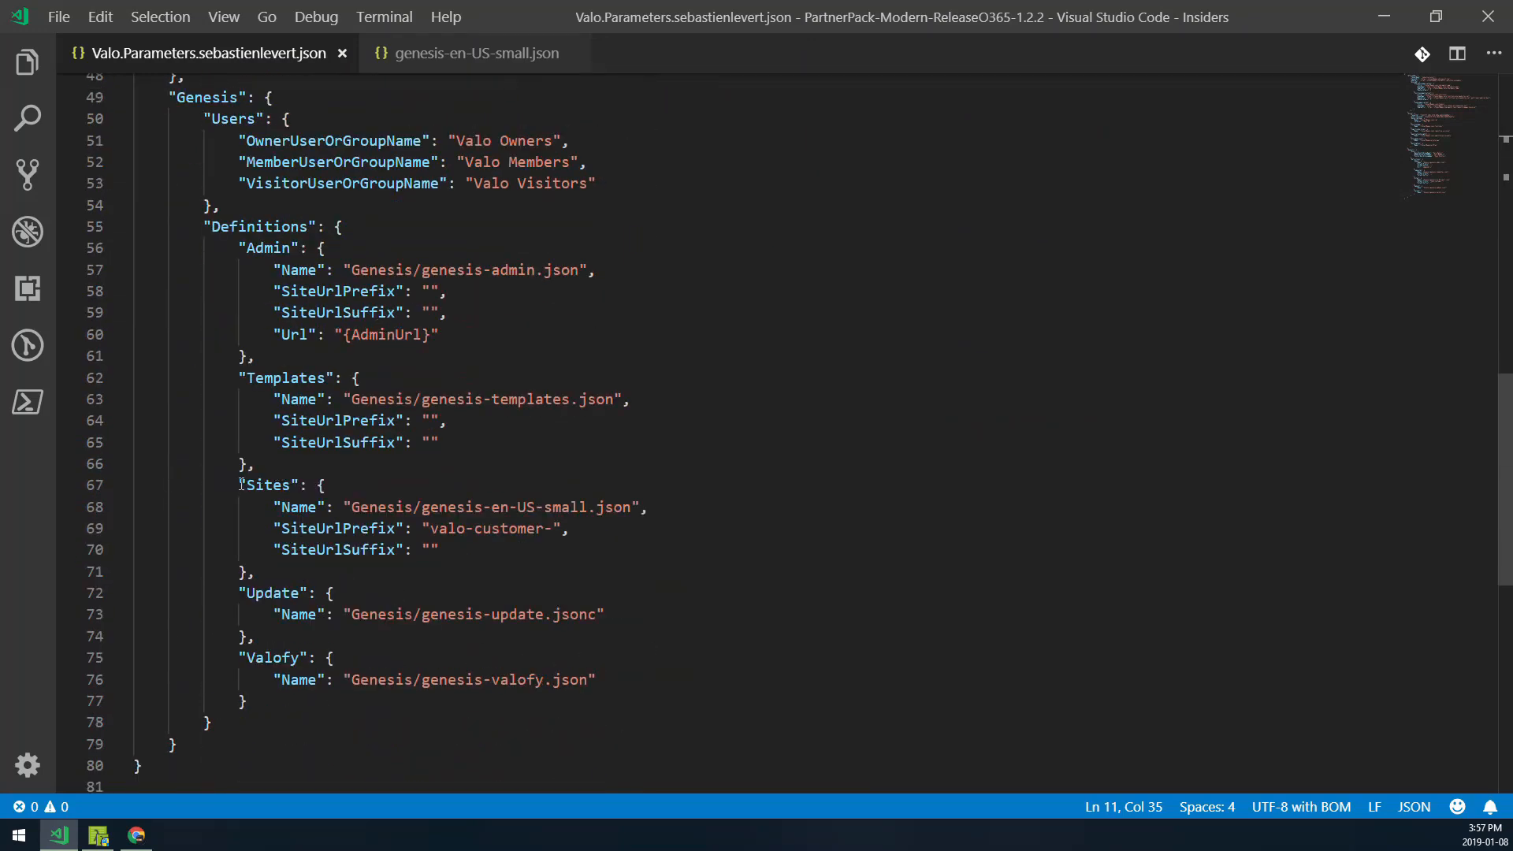
pyautogui.moveTo(242, 484); pyautogui.dragTo(256, 571)
pyautogui.press('Escape')
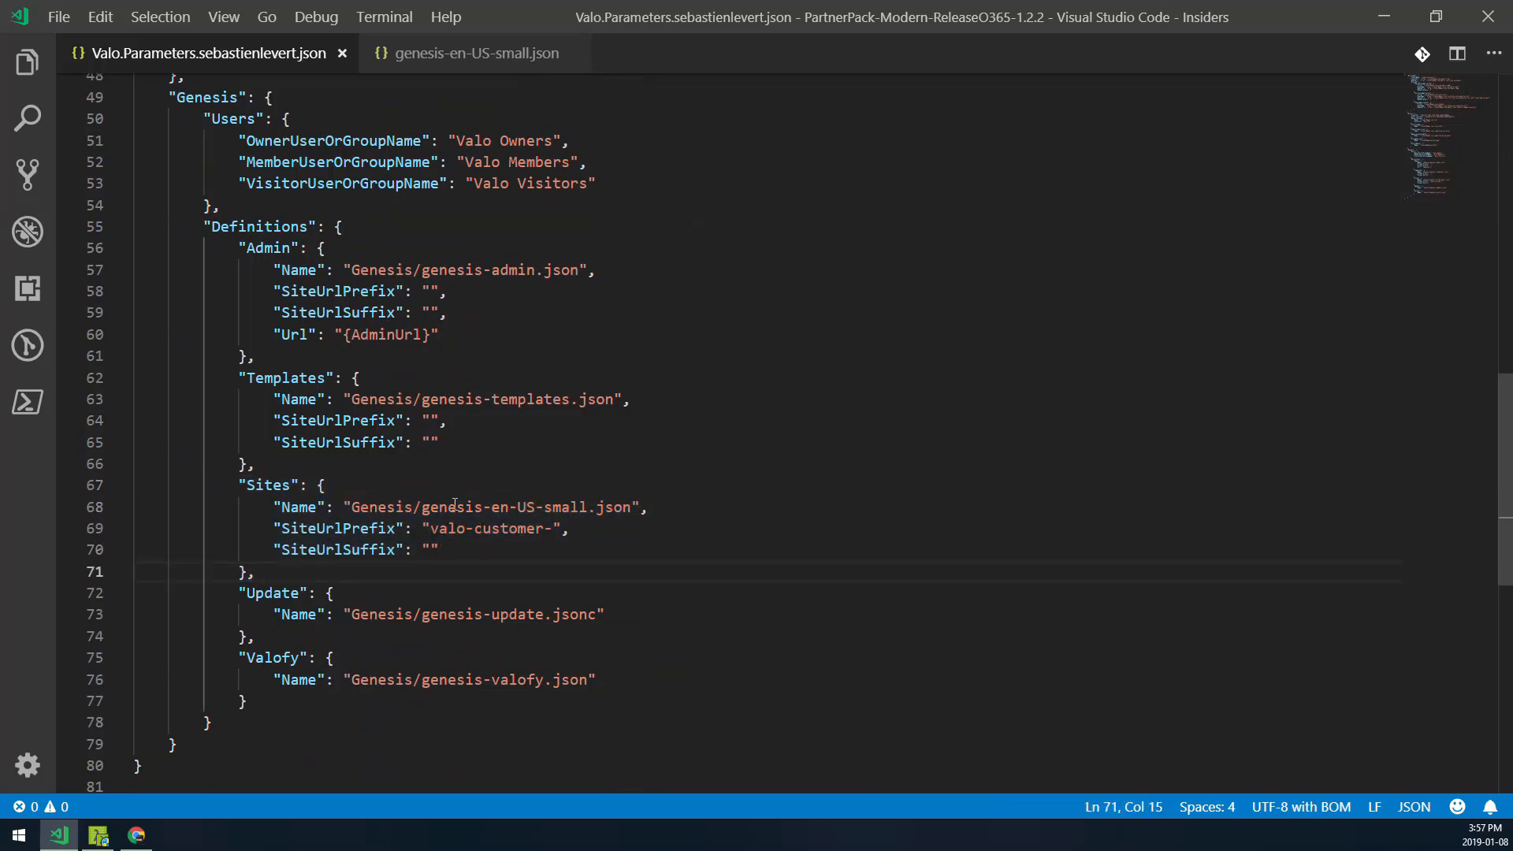
pyautogui.doubleClick(571, 506)
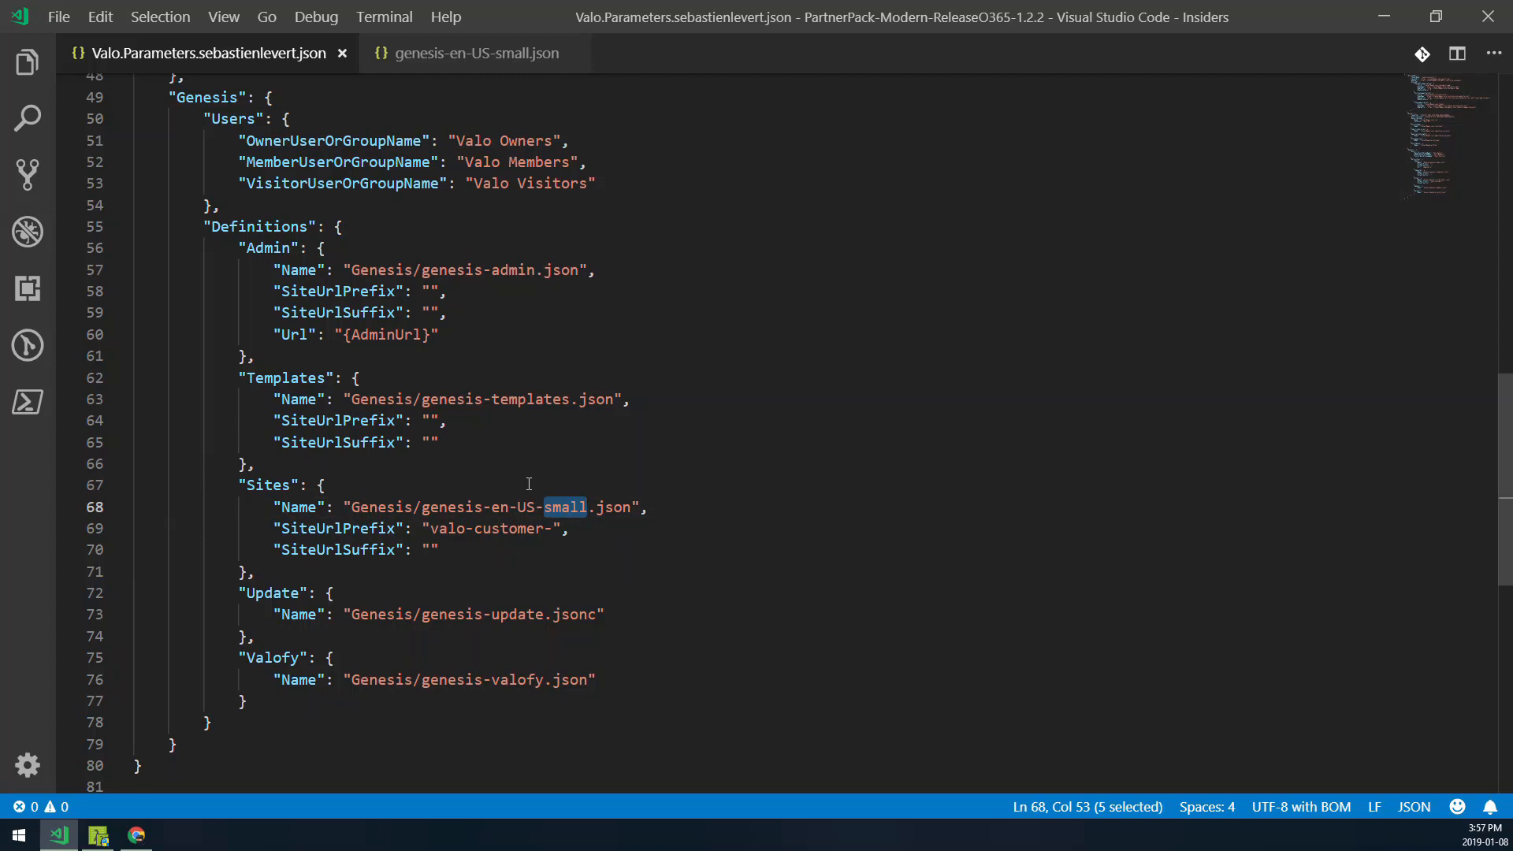
pyautogui.doubleClick(319, 530)
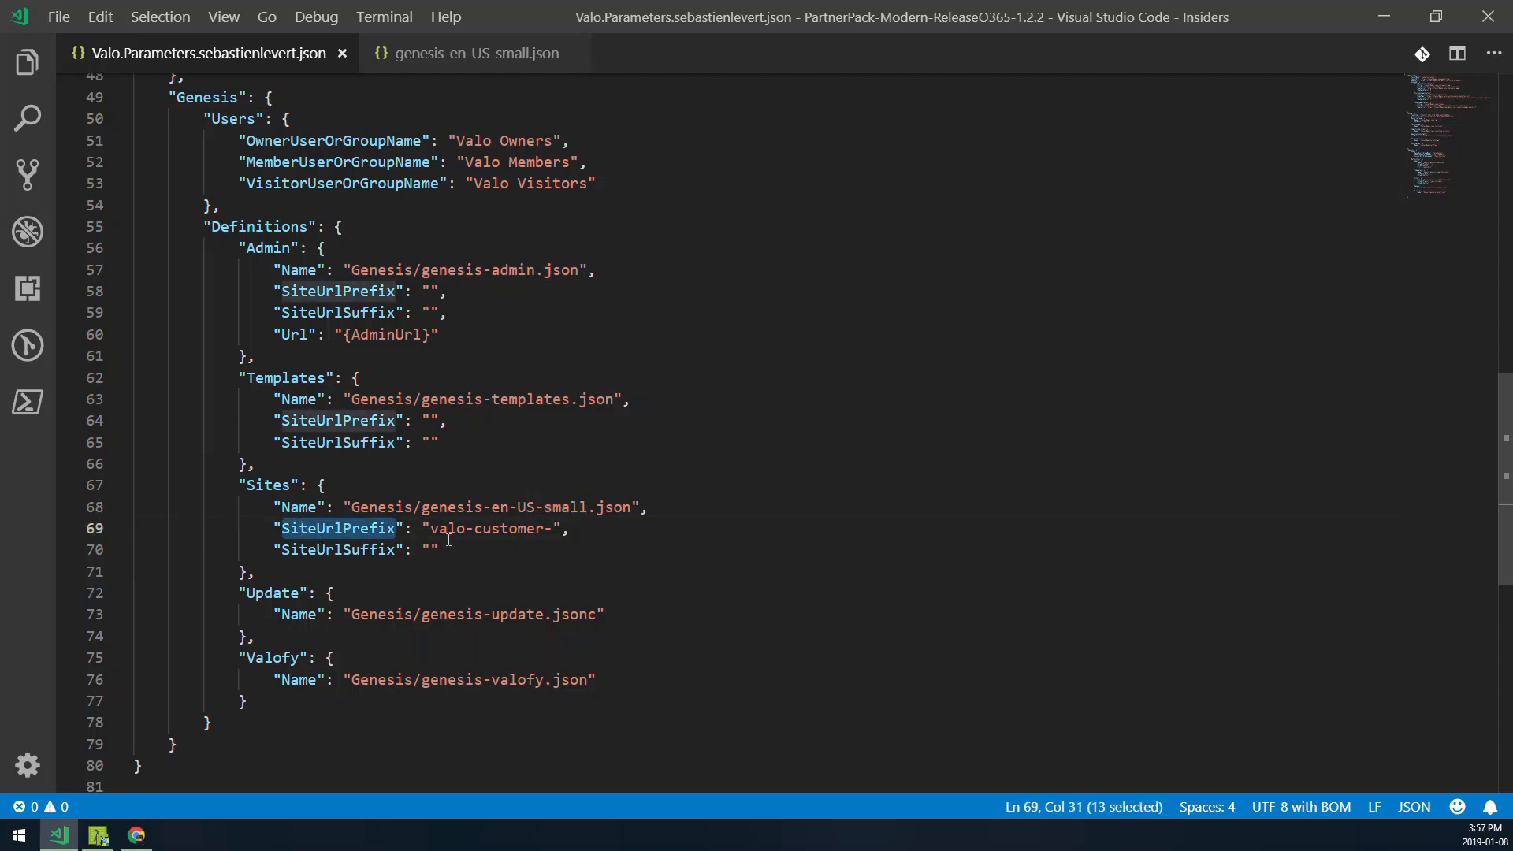
pyautogui.doubleClick(461, 529)
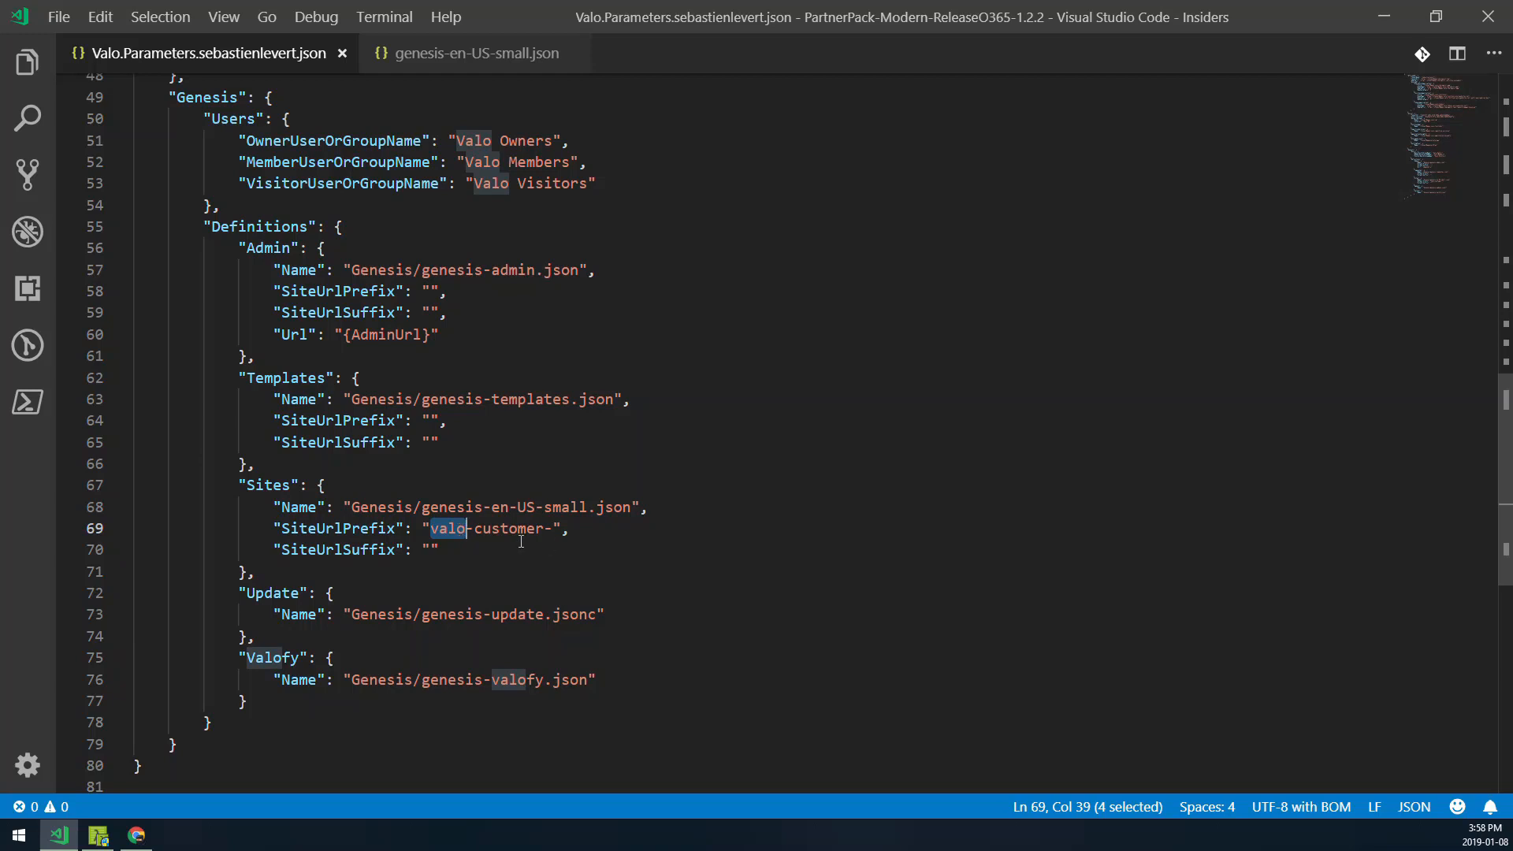
pyautogui.doubleClick(570, 508)
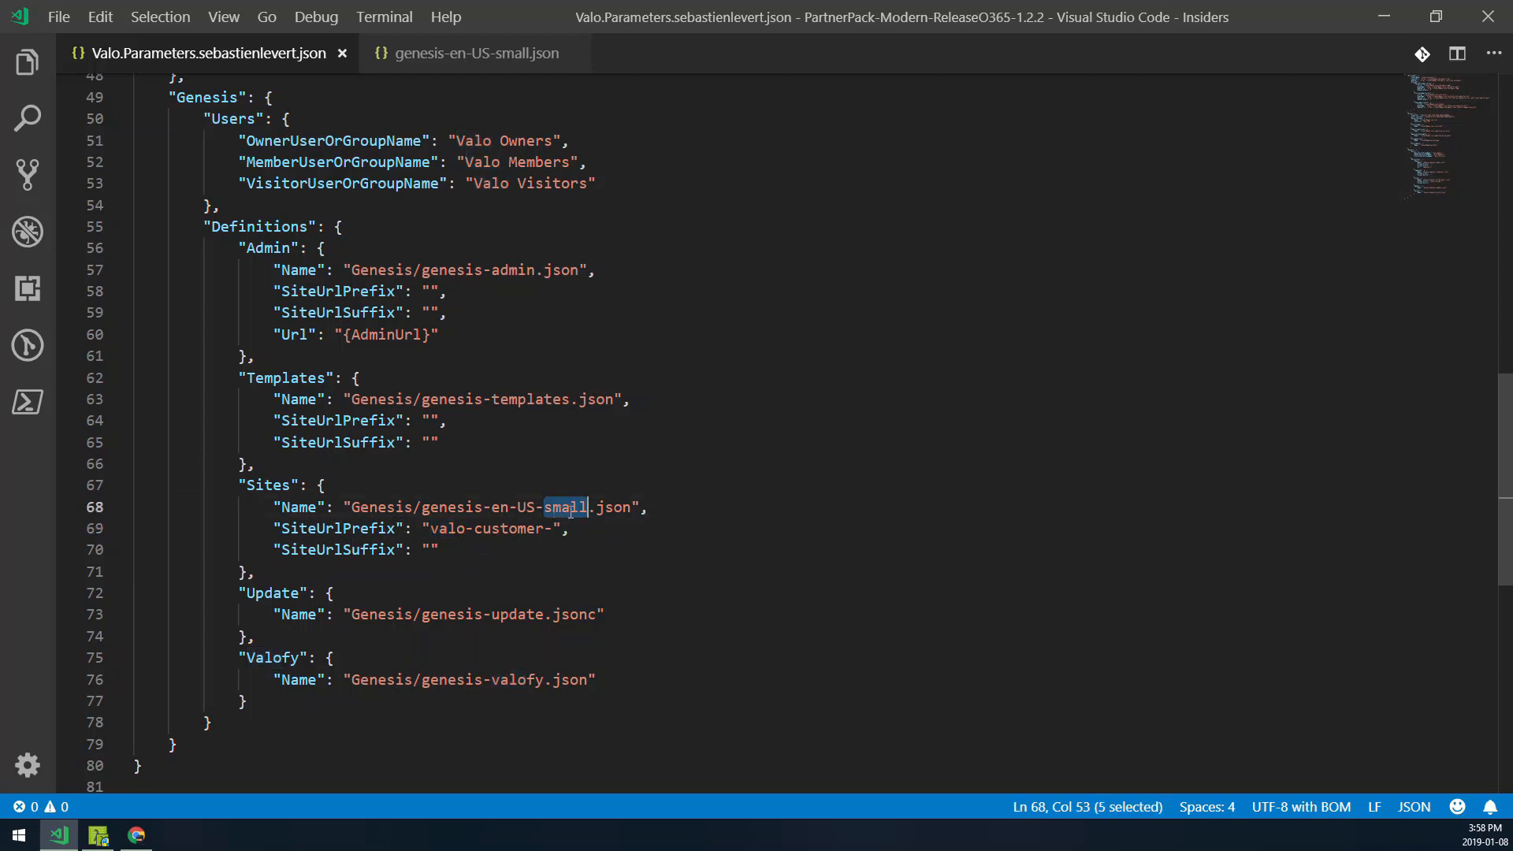
# - Examine the term group and navigation term set name in the genesis-en-US-small.json file
pyautogui.click(440, 53)
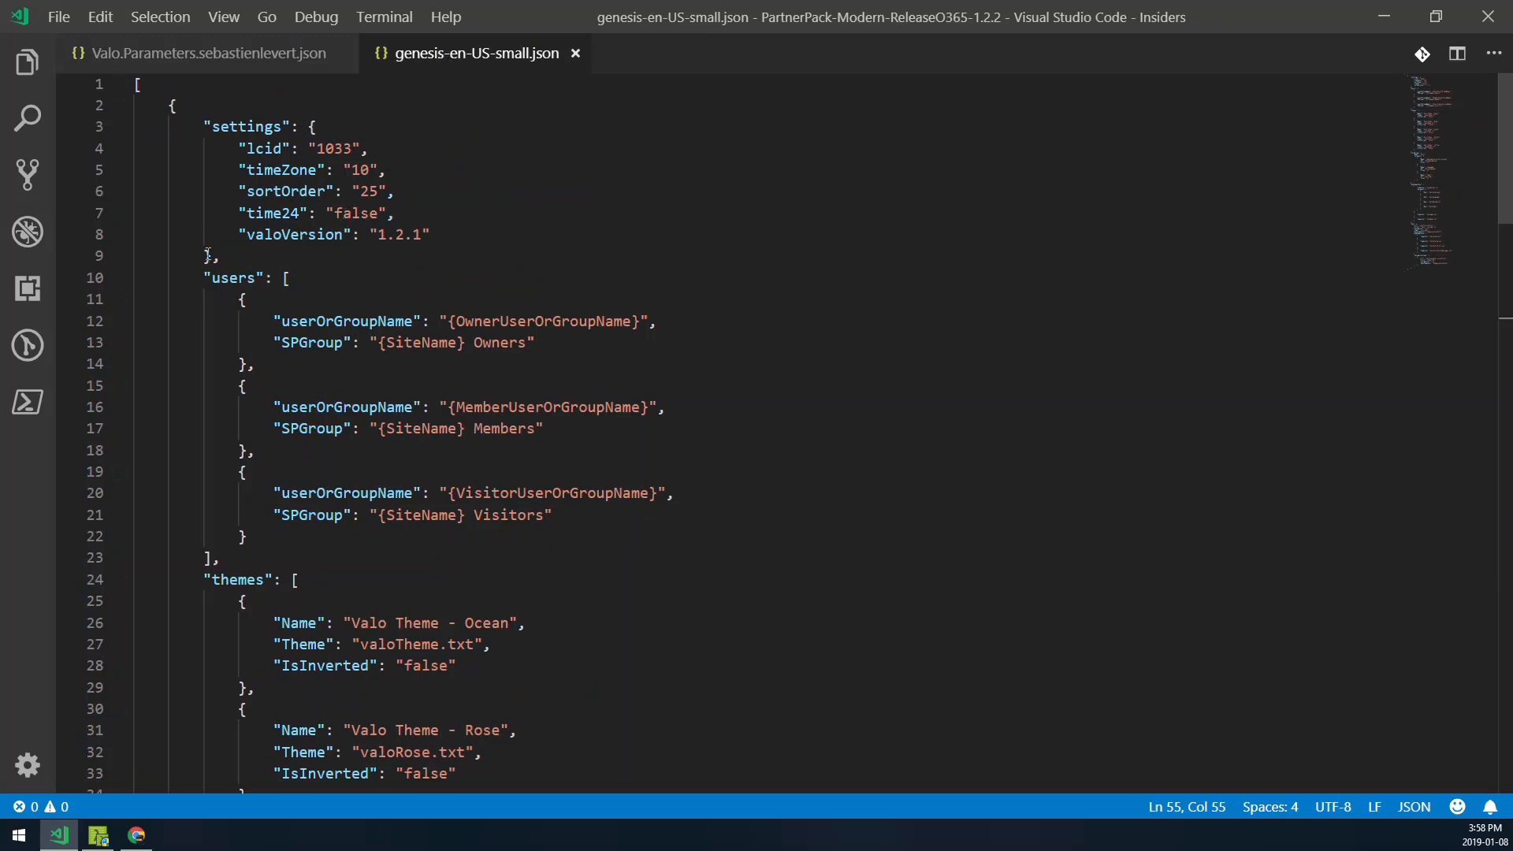
pyautogui.scroll(-1, 536, 291)
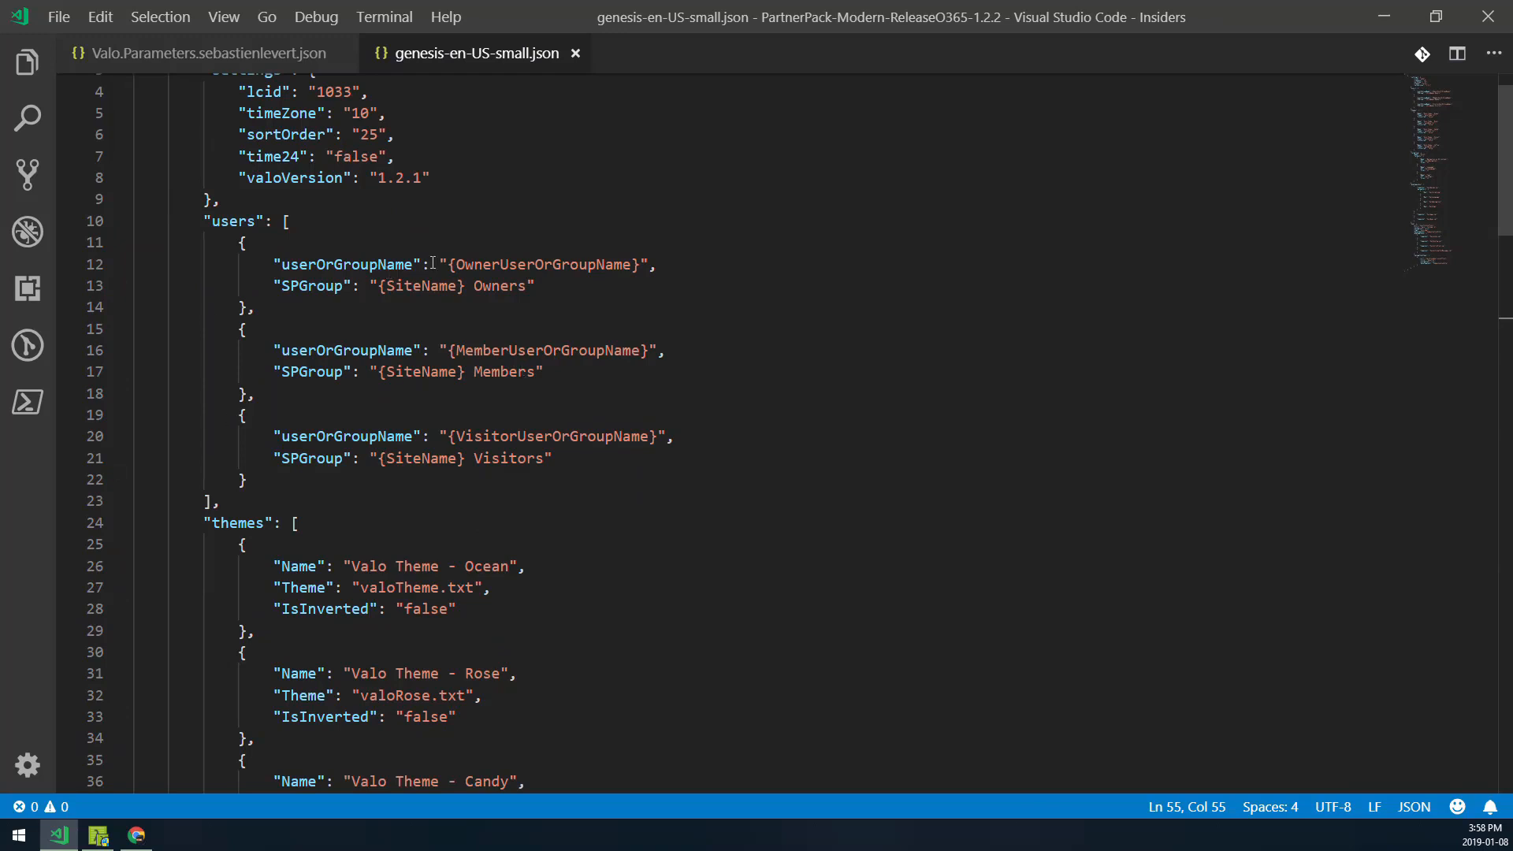
pyautogui.scroll(-6, 273, 293)
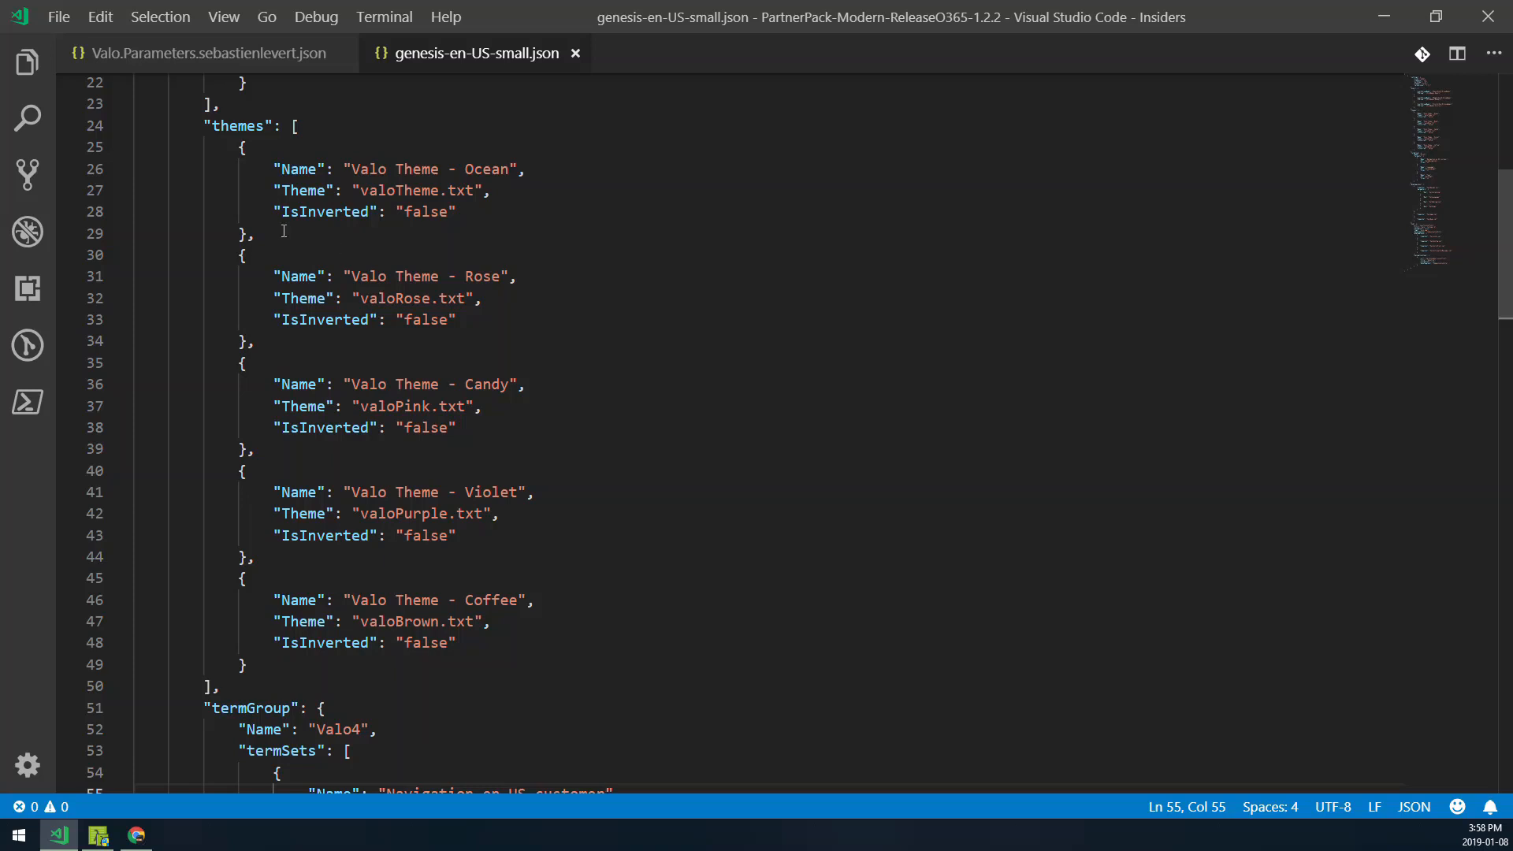
pyautogui.scroll(-5, 300, 386)
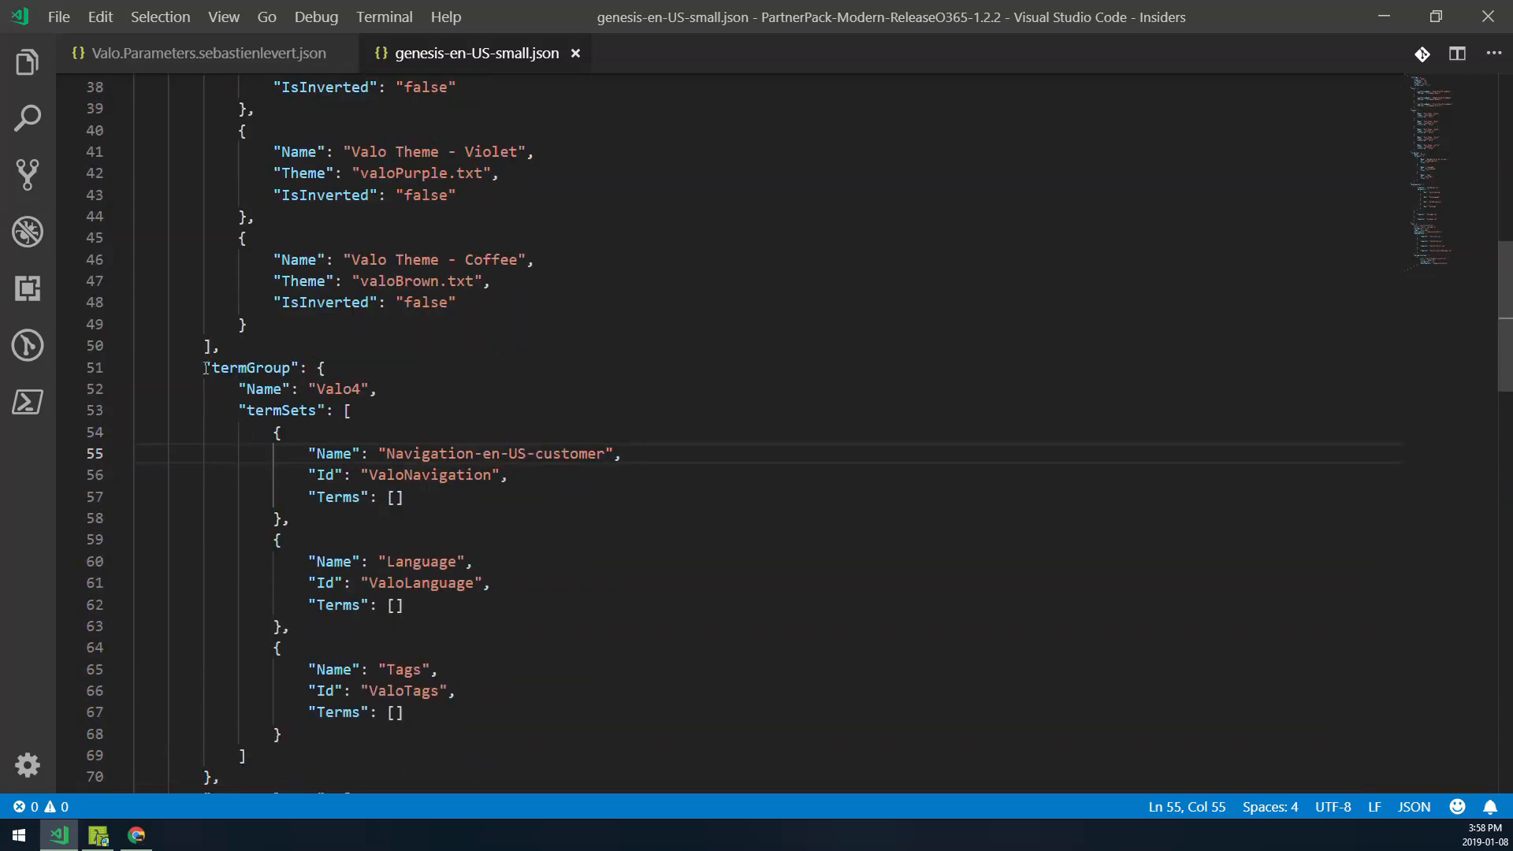
pyautogui.moveTo(219, 348); pyautogui.dragTo(237, 487)
pyautogui.click(379, 453)
pyautogui.moveTo(309, 454); pyautogui.dragTo(500, 454)
pyautogui.doubleClick(417, 476)
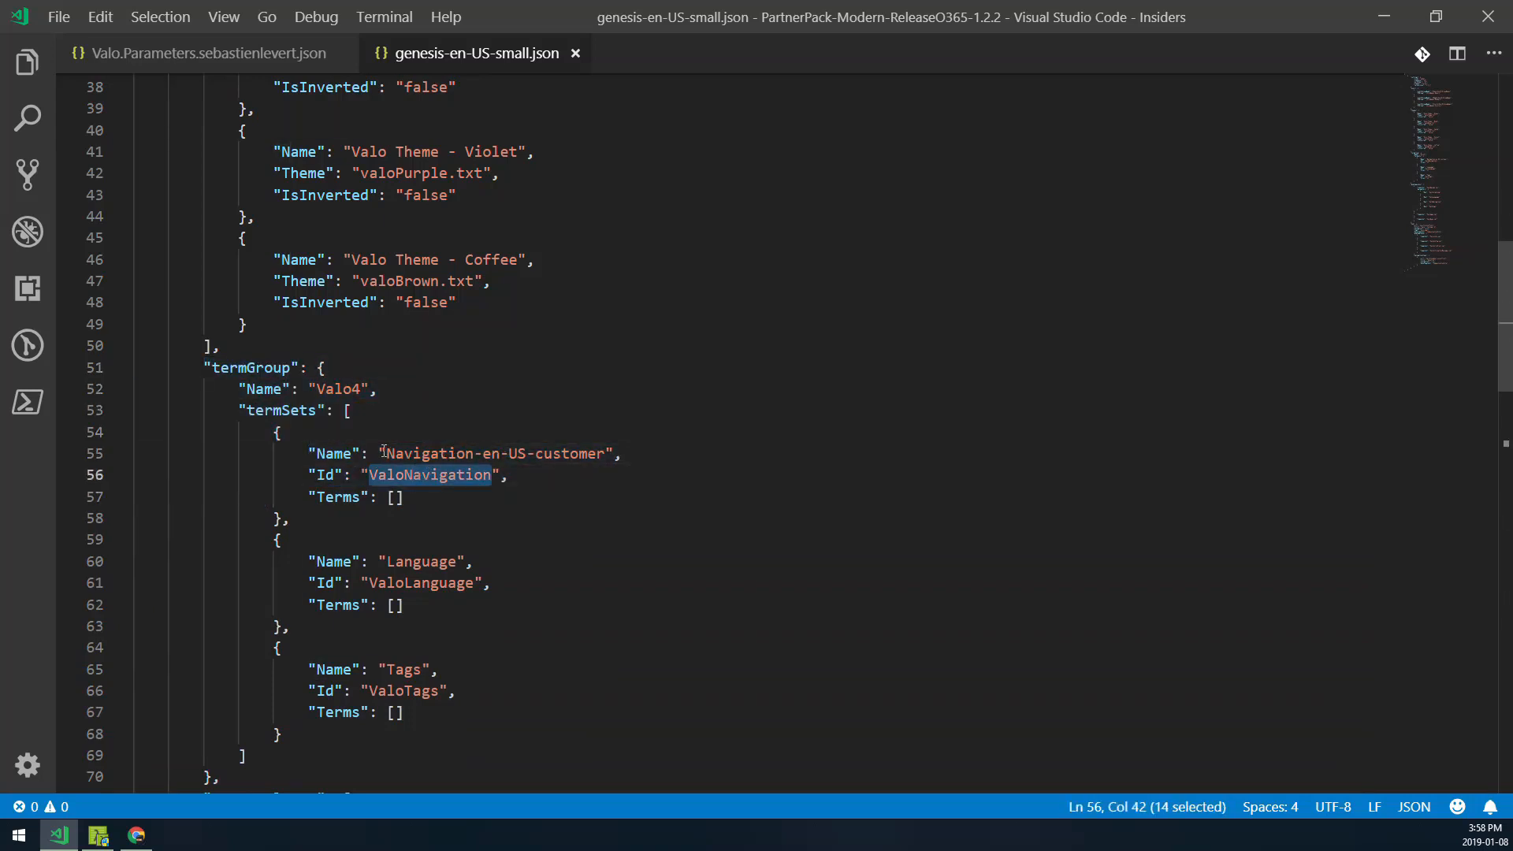
pyautogui.moveTo(386, 453); pyautogui.dragTo(605, 454)
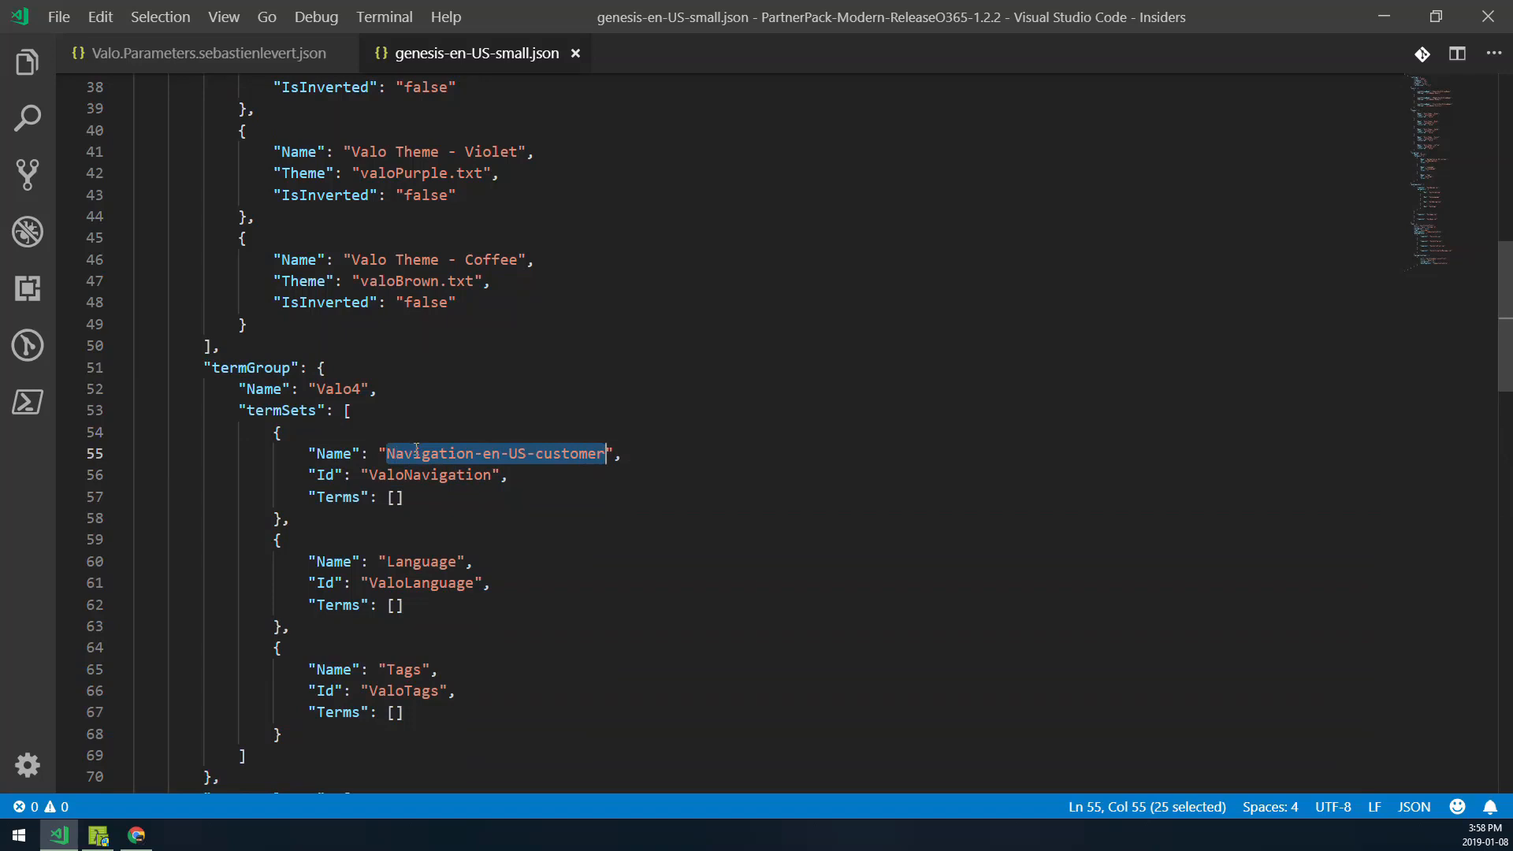
pyautogui.doubleClick(416, 454)
pyautogui.doubleClick(492, 454)
pyautogui.doubleClick(518, 453)
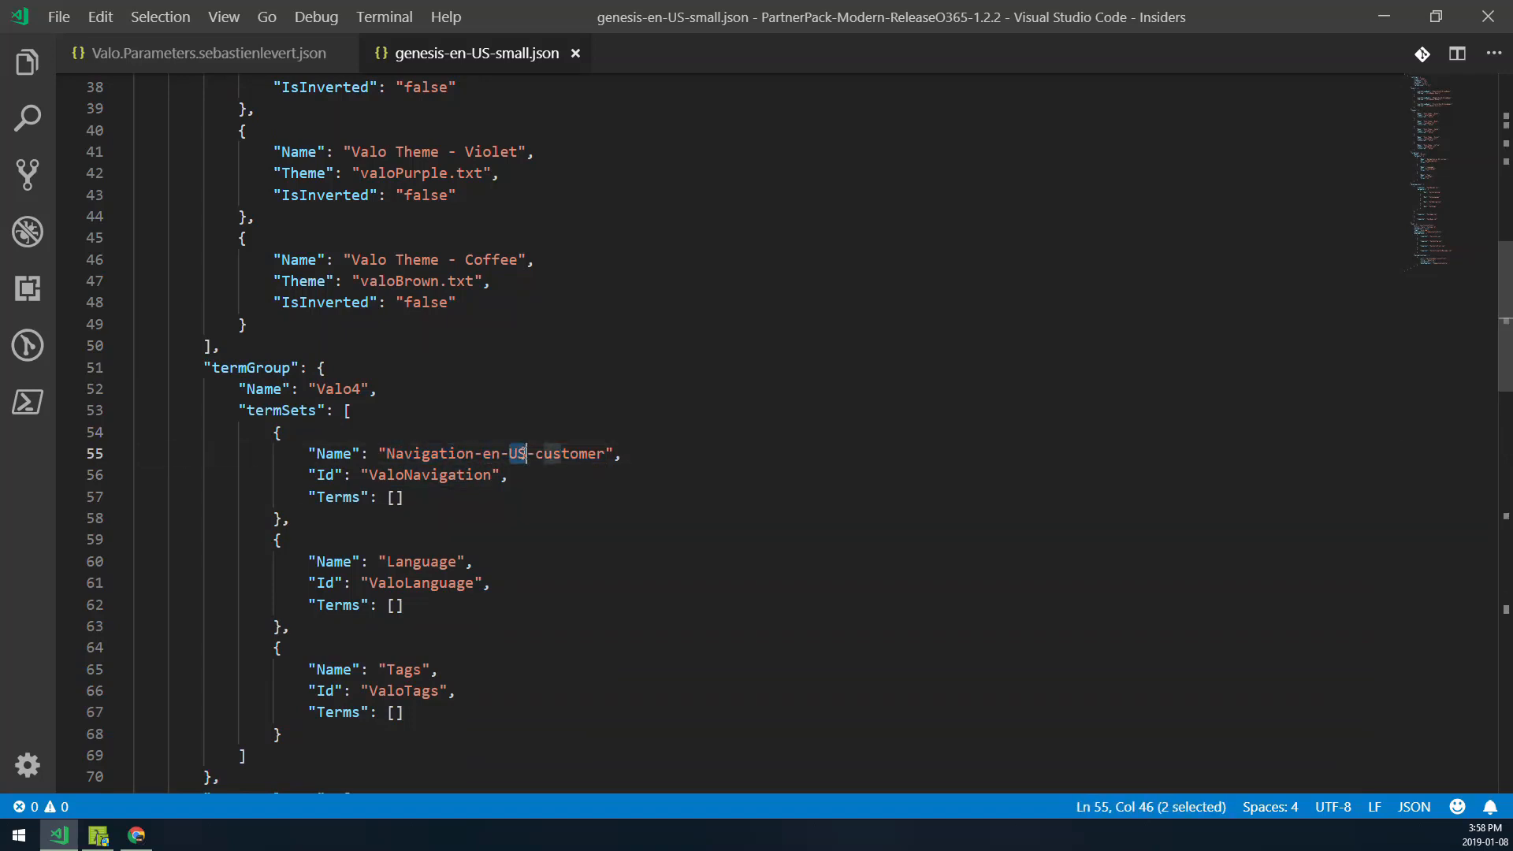
pyautogui.moveTo(607, 454); pyautogui.dragTo(535, 454)
pyautogui.click(635, 454)
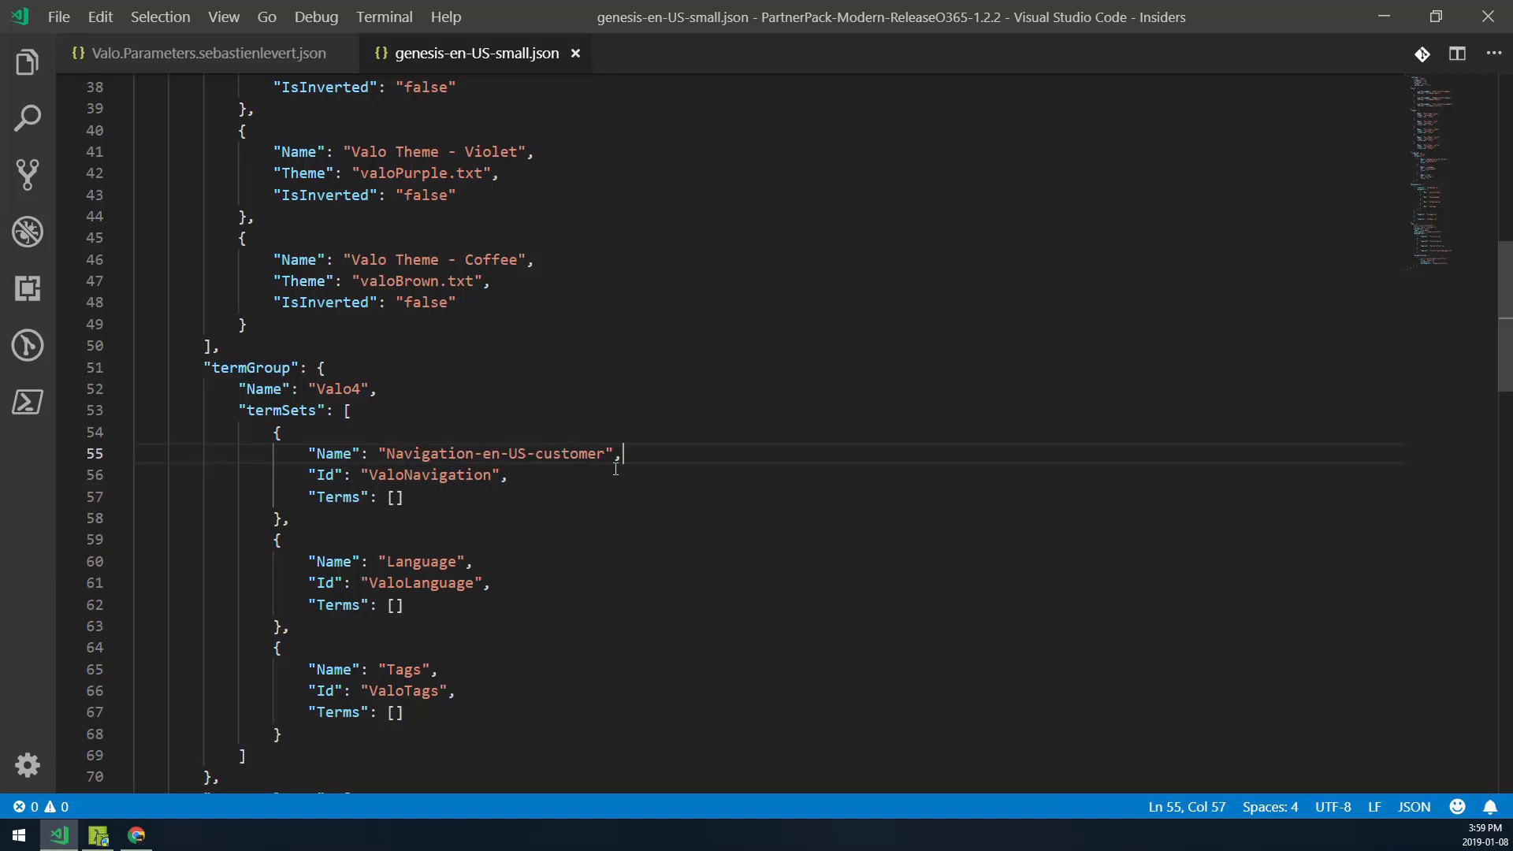
# - Change the hub title to "Valo - Customer" in genesis-en-US-small.json and save the file
pyautogui.scroll(-7, 382, 474)
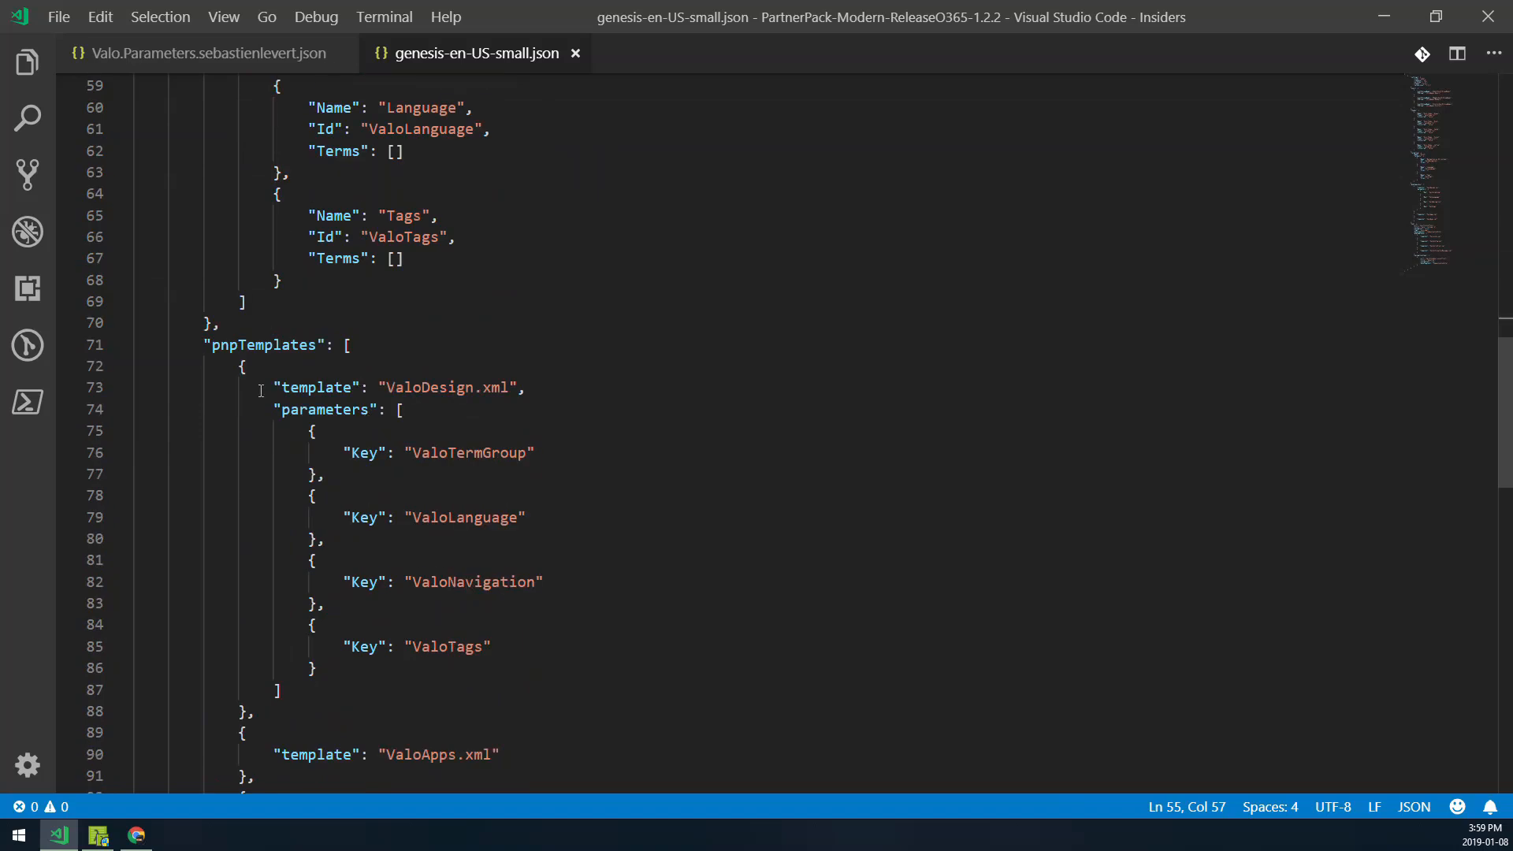
pyautogui.scroll(-3, 240, 302)
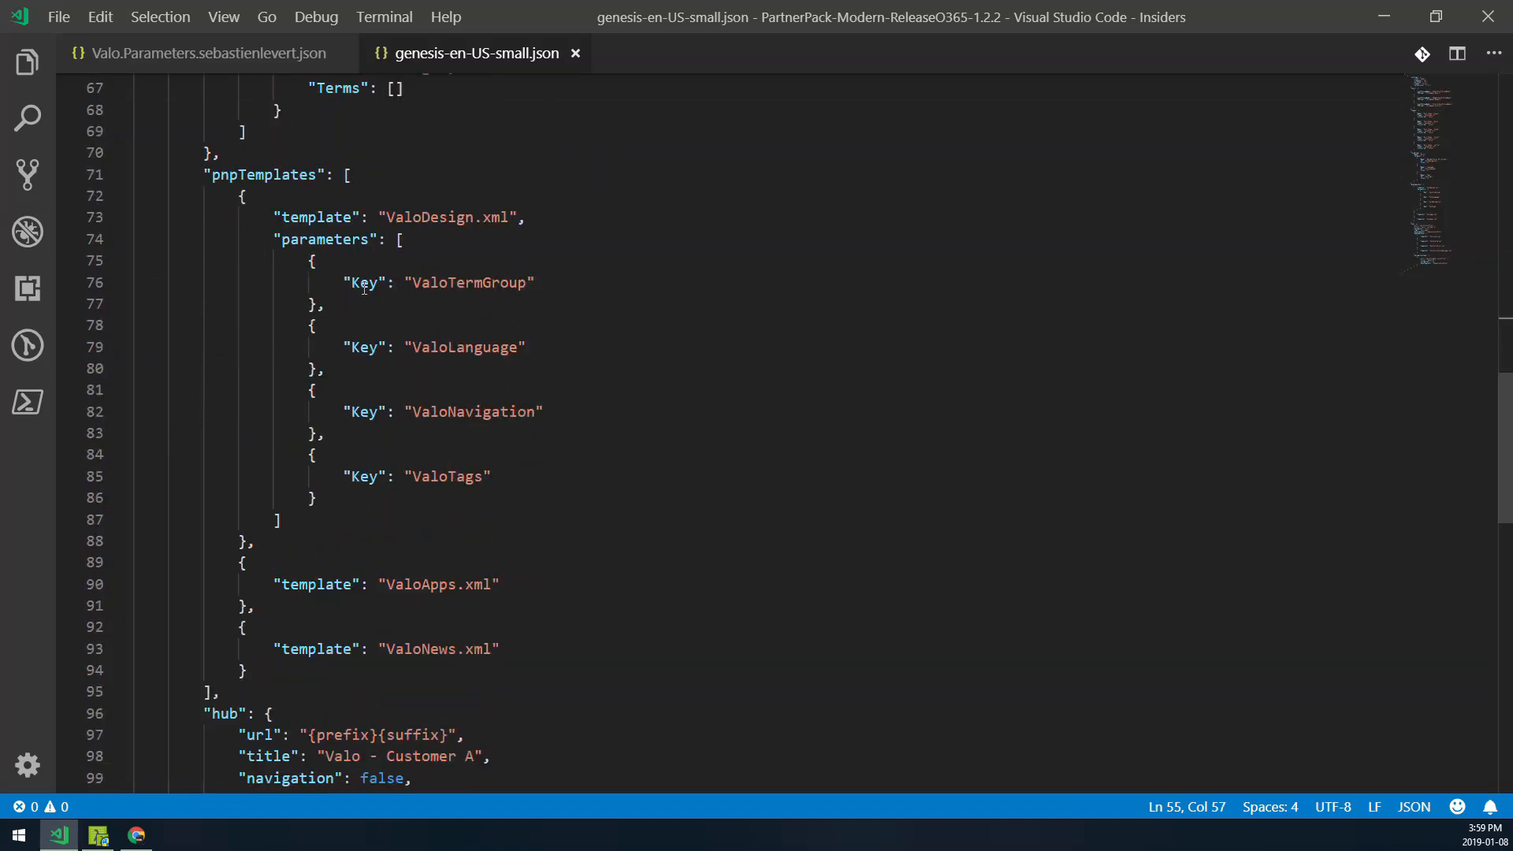
pyautogui.scroll(-9, 364, 288)
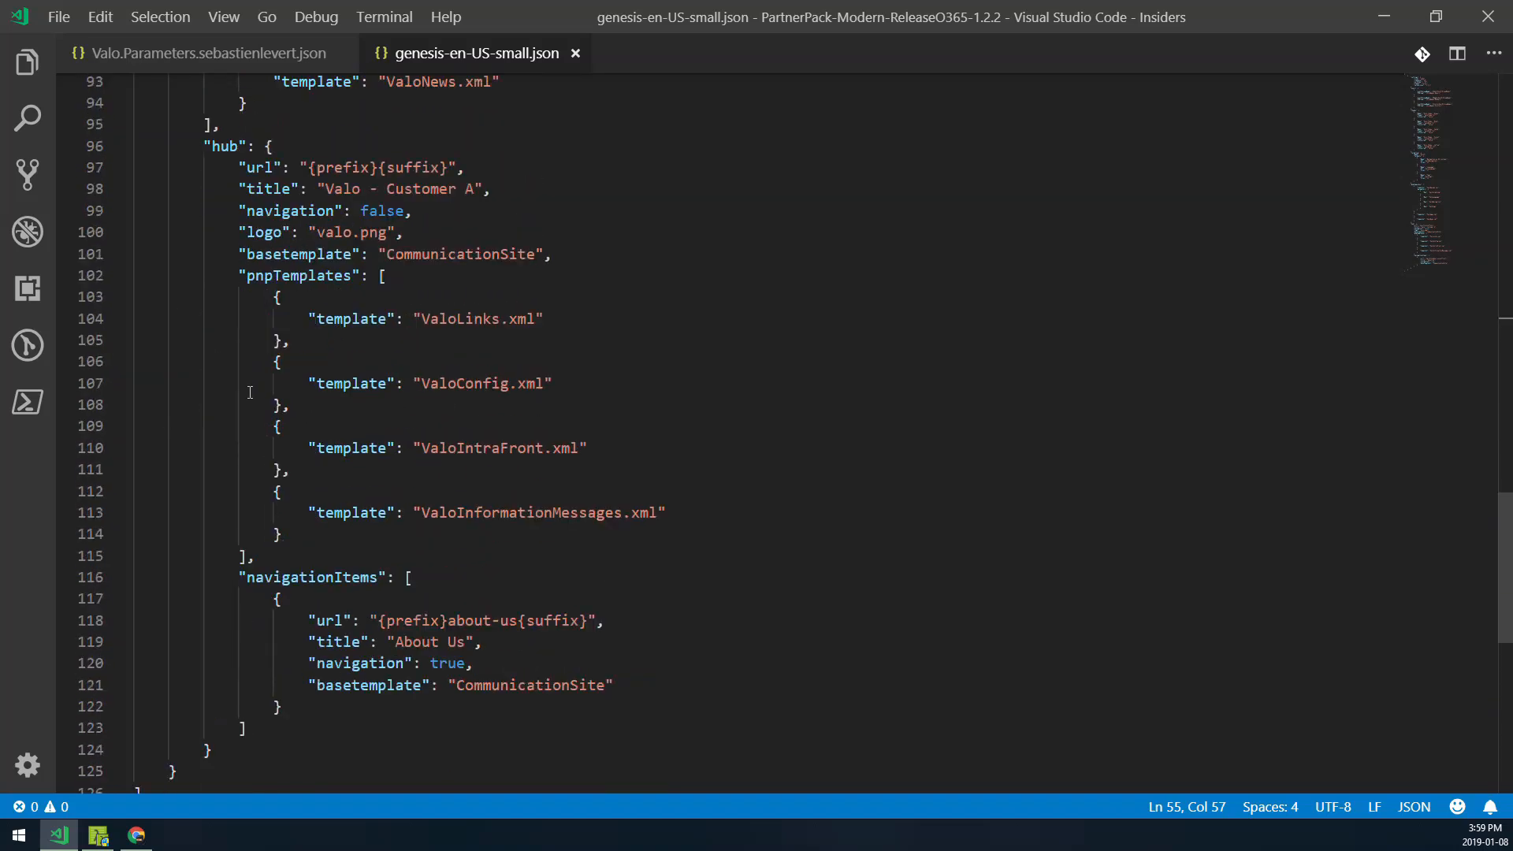
pyautogui.scroll(-1, 268, 307)
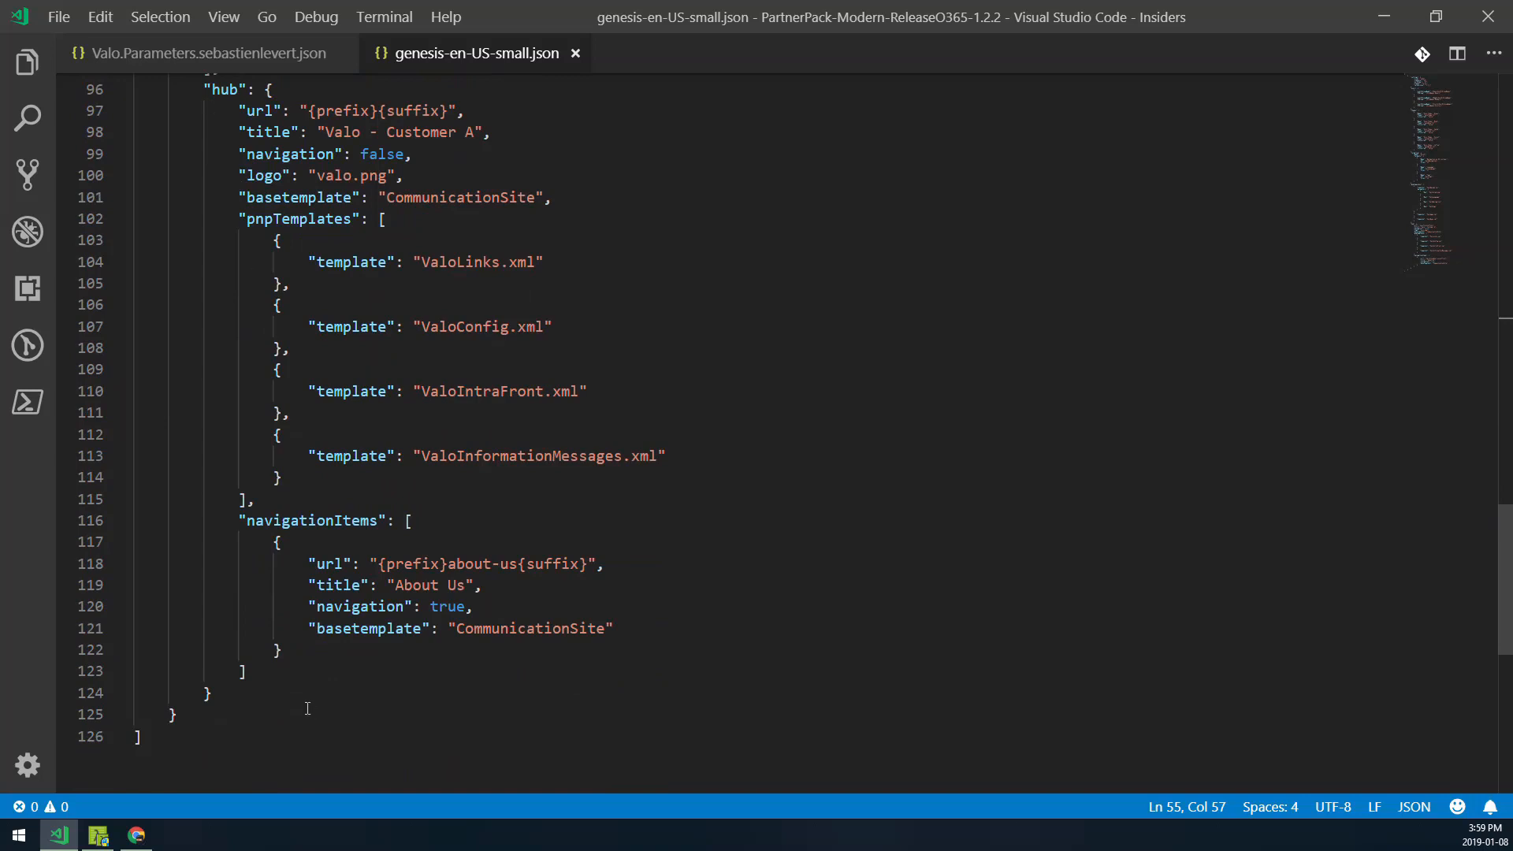
pyautogui.scroll(1, 176, 120)
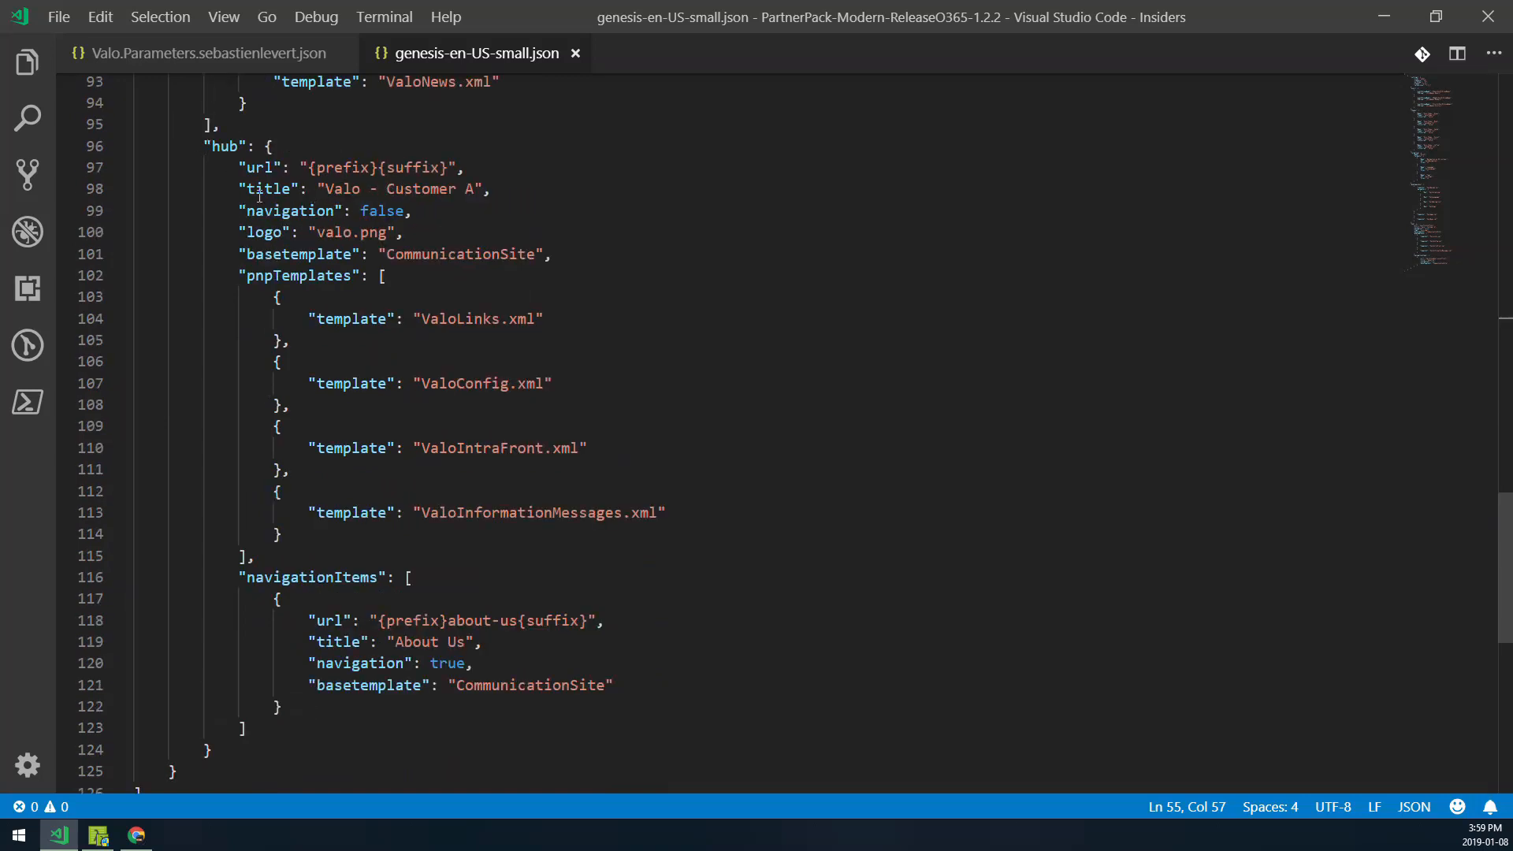
pyautogui.click(453, 186)
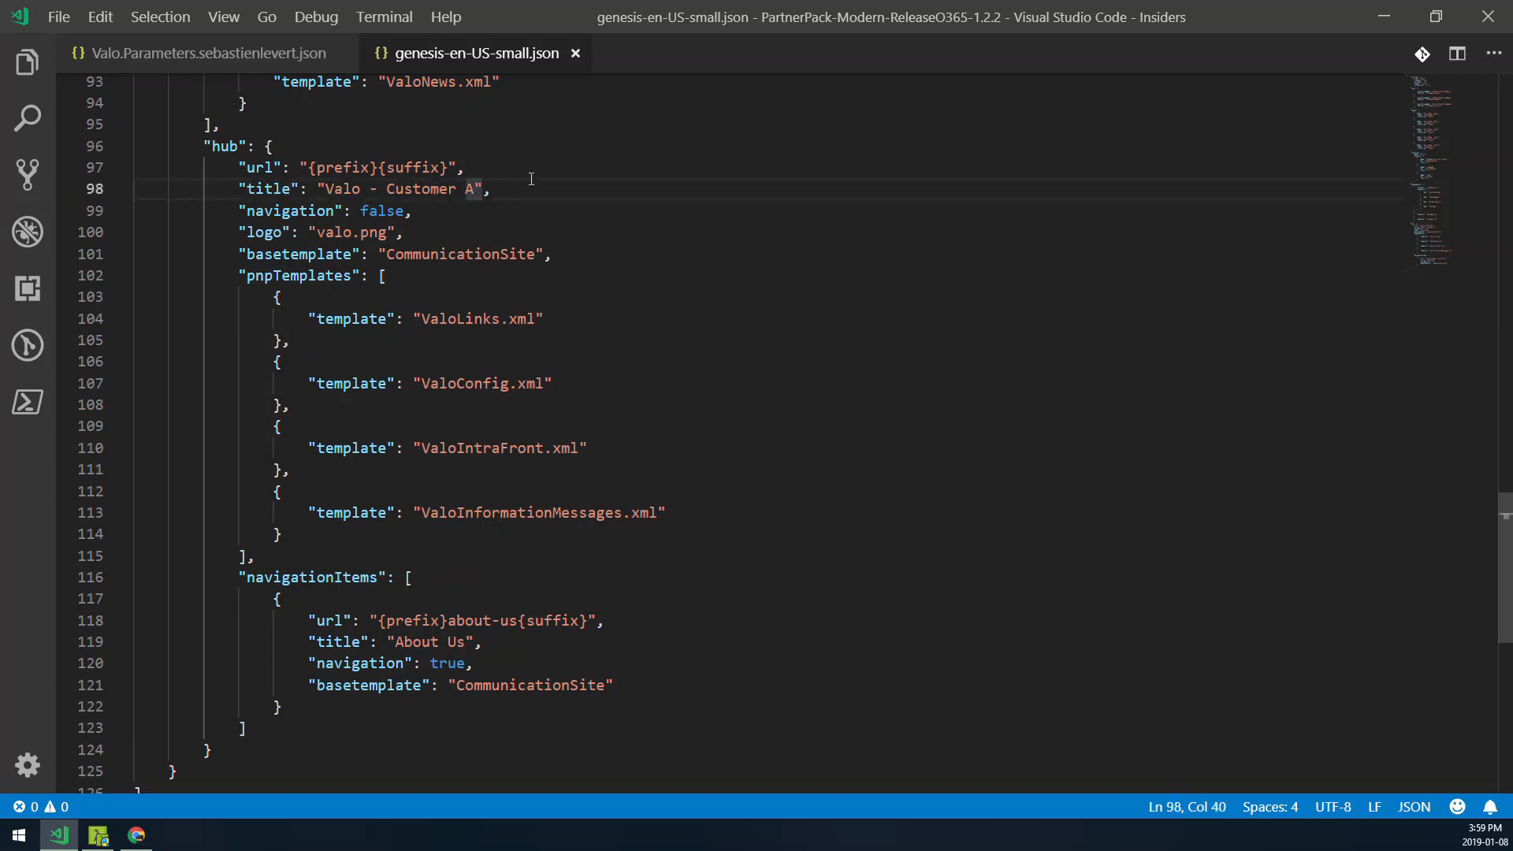
pyautogui.press('Delete')
pyautogui.press('Delete')
pyautogui.click(499, 166)
pyautogui.hotkey('ctrl', 's')
# - Rerun the Execute-Genesis.ps1 command with the -SharePoint -Sites switches in the Cmder console
pyautogui.click(98, 834)
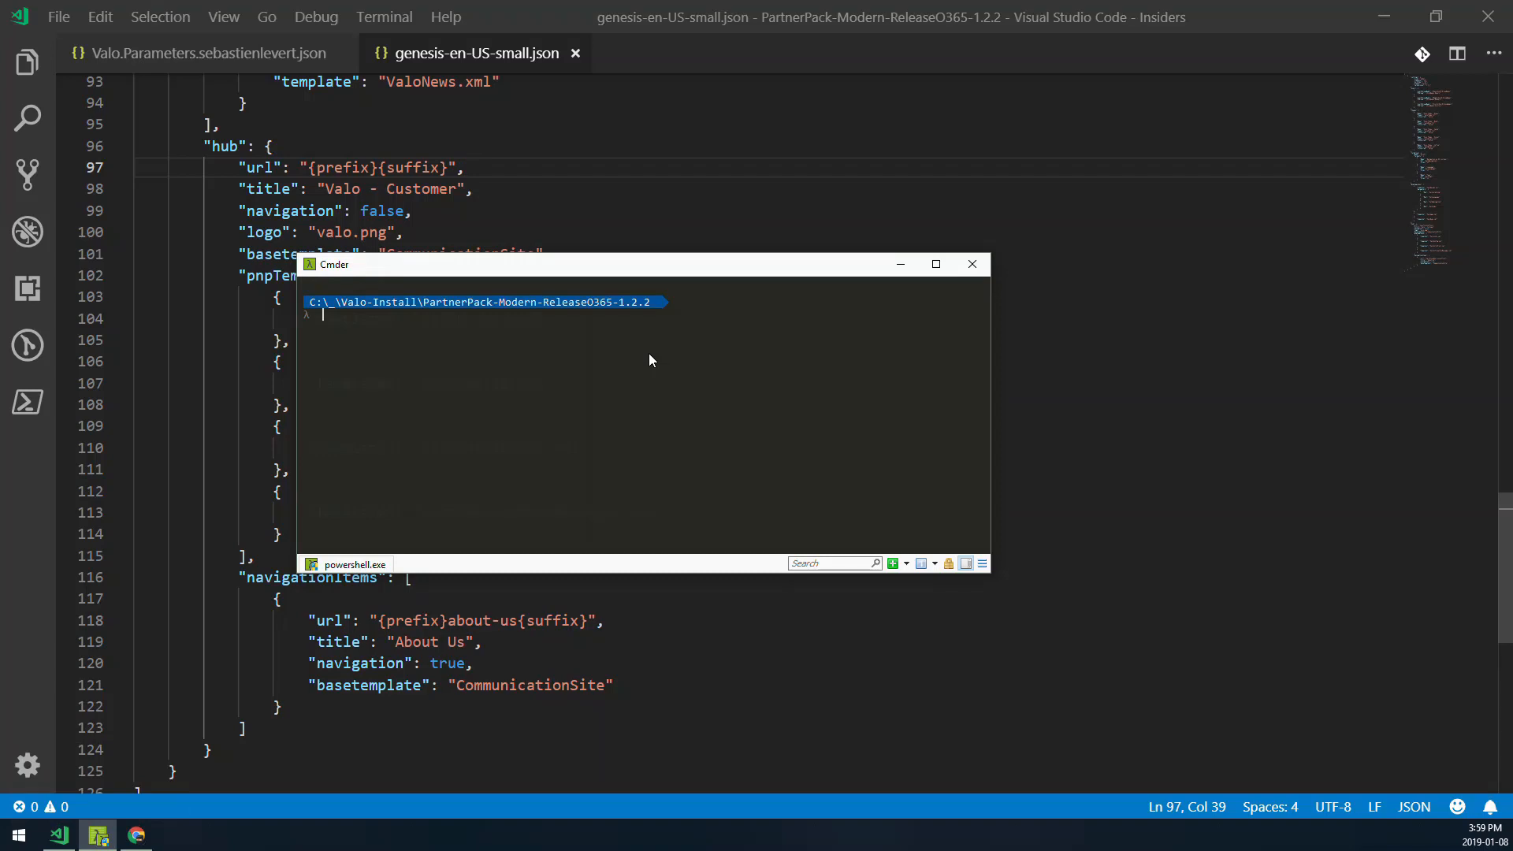
pyautogui.press('Up')
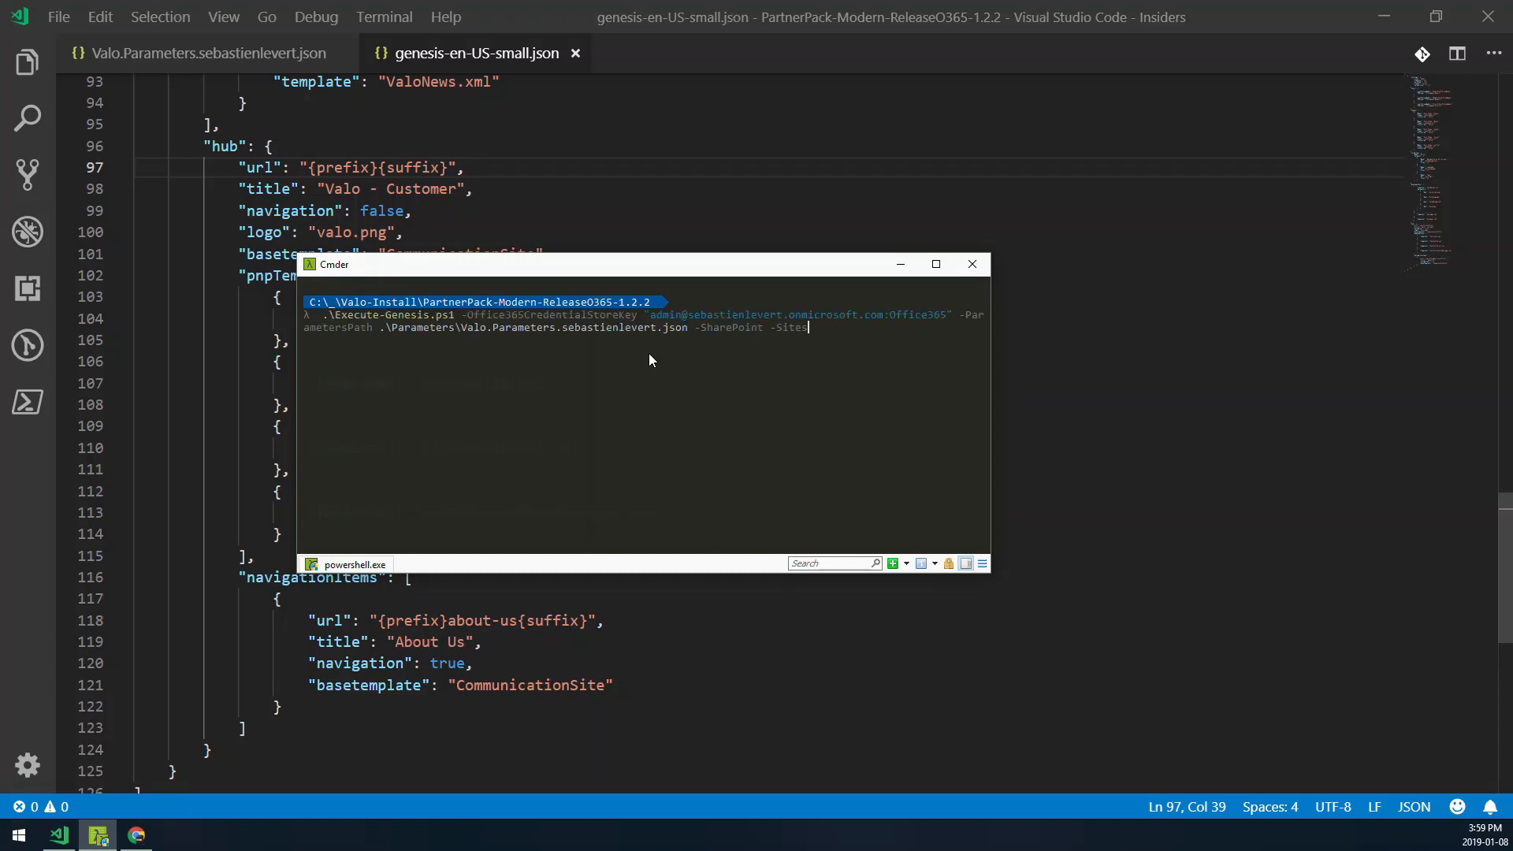
pyautogui.hotkey('ctrl', 'Left')
pyautogui.hotkey('ctrl', 'Left')
pyautogui.hotkey('ctrl', 'Left')
pyautogui.hotkey('ctrl', 'Left')
pyautogui.hotkey('ctrl', 'Left')
pyautogui.hotkey('ctrl', 'Left')
pyautogui.hotkey('ctrl', 'Left')
pyautogui.hotkey('ctrl', 'Left')
pyautogui.hotkey('ctrl', 'Left')
pyautogui.hotkey('ctrl', 'Left')
pyautogui.hotkey('ctrl', 'Left')
pyautogui.hotkey('ctrl', 'Left')
pyautogui.hotkey('ctrl', 'Left')
pyautogui.hotkey('ctrl', 'Left')
pyautogui.hotkey('ctrl', 'Left')
pyautogui.moveTo(698, 329); pyautogui.dragTo(808, 328)
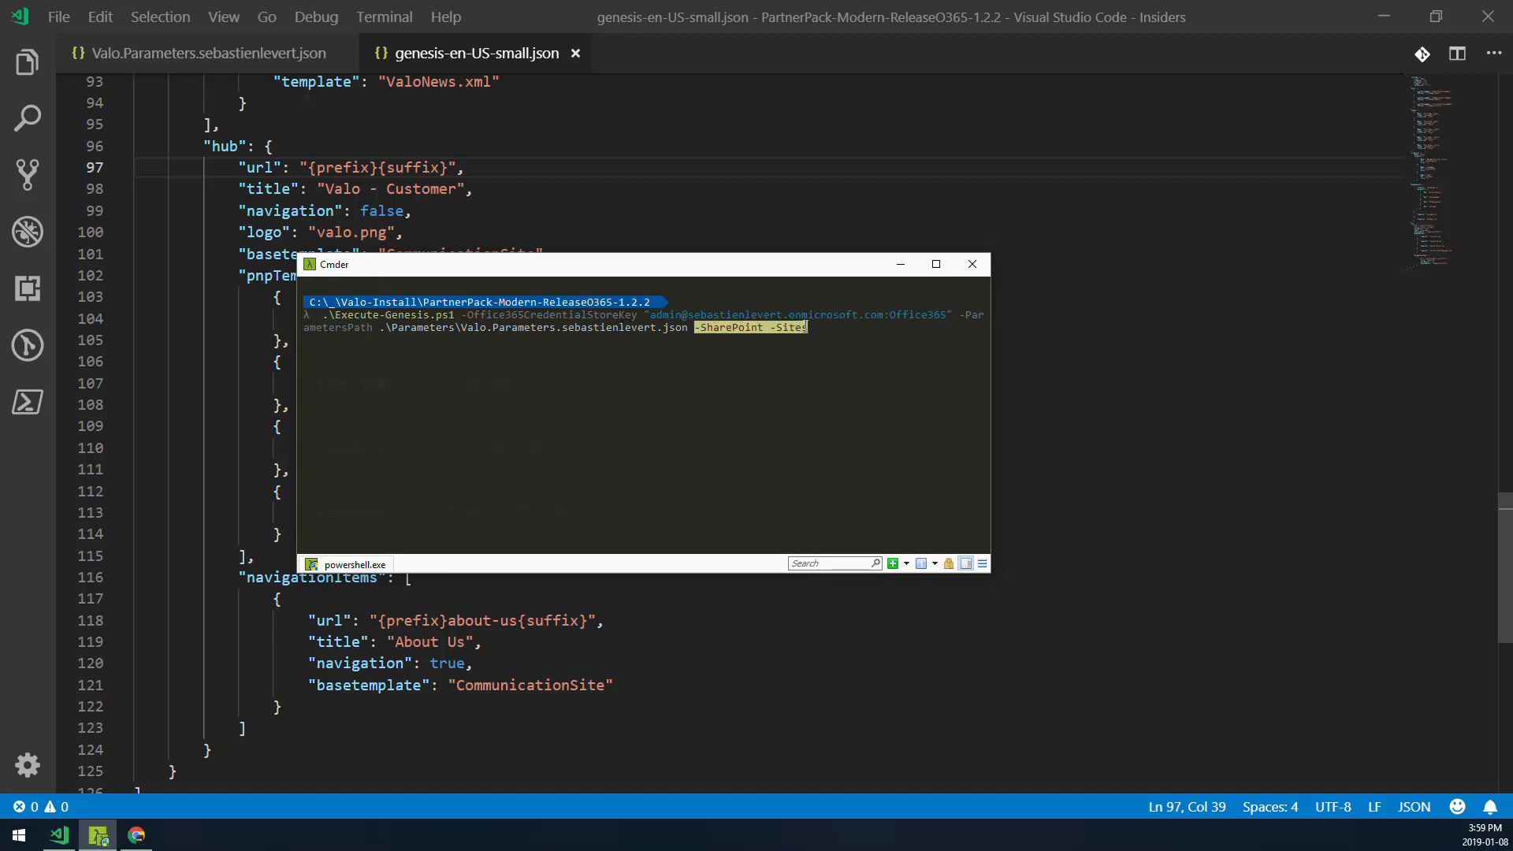
pyautogui.click(829, 326)
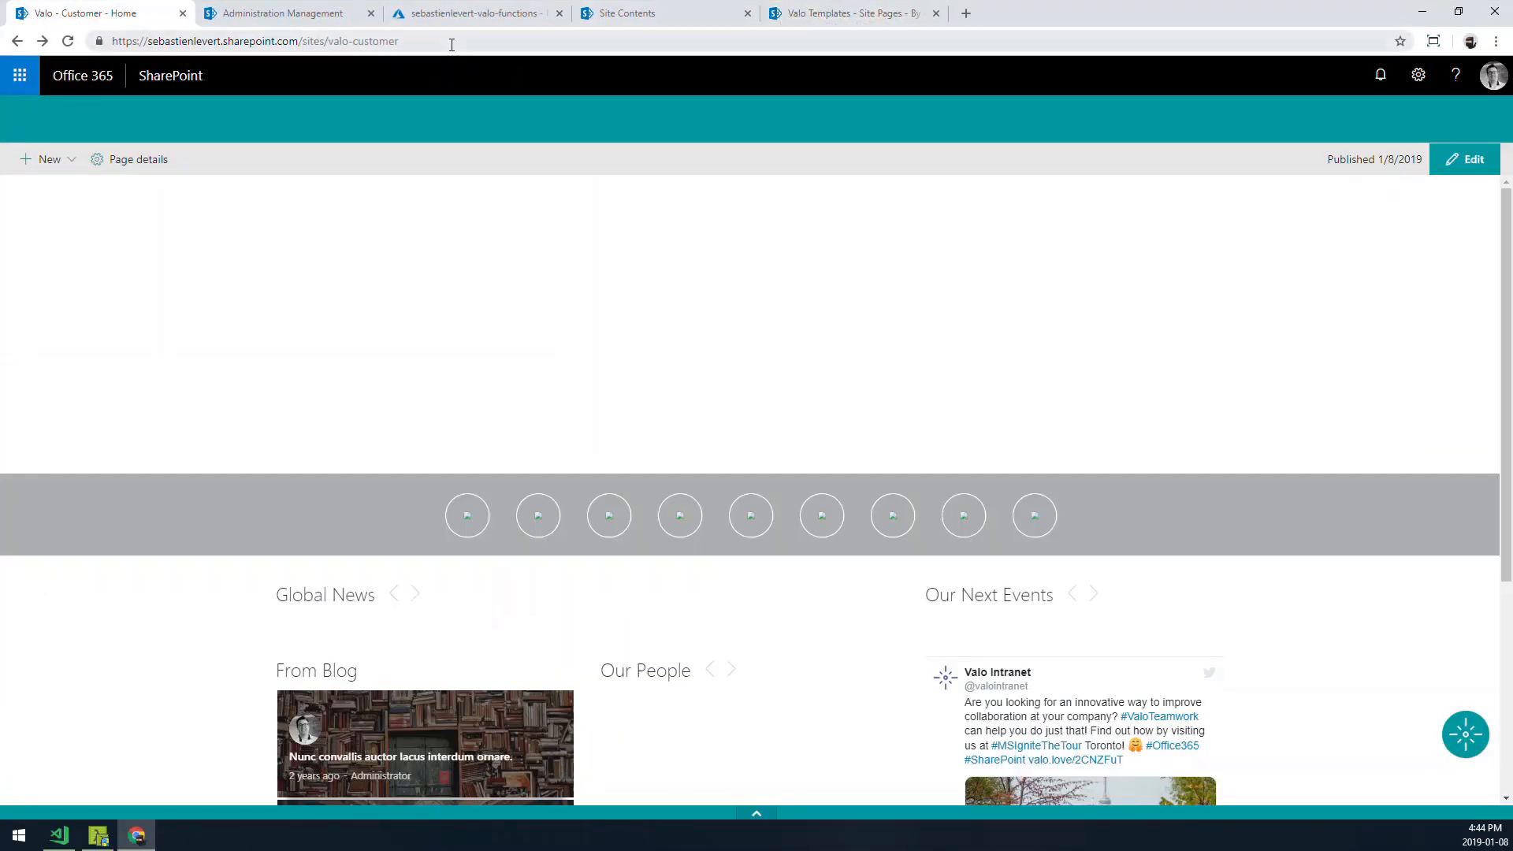
# - Reload the new Valo - Customer site home page and switch to the Administration Management tab
pyautogui.click(452, 41)
pyautogui.press('Return')
pyautogui.click(265, 14)
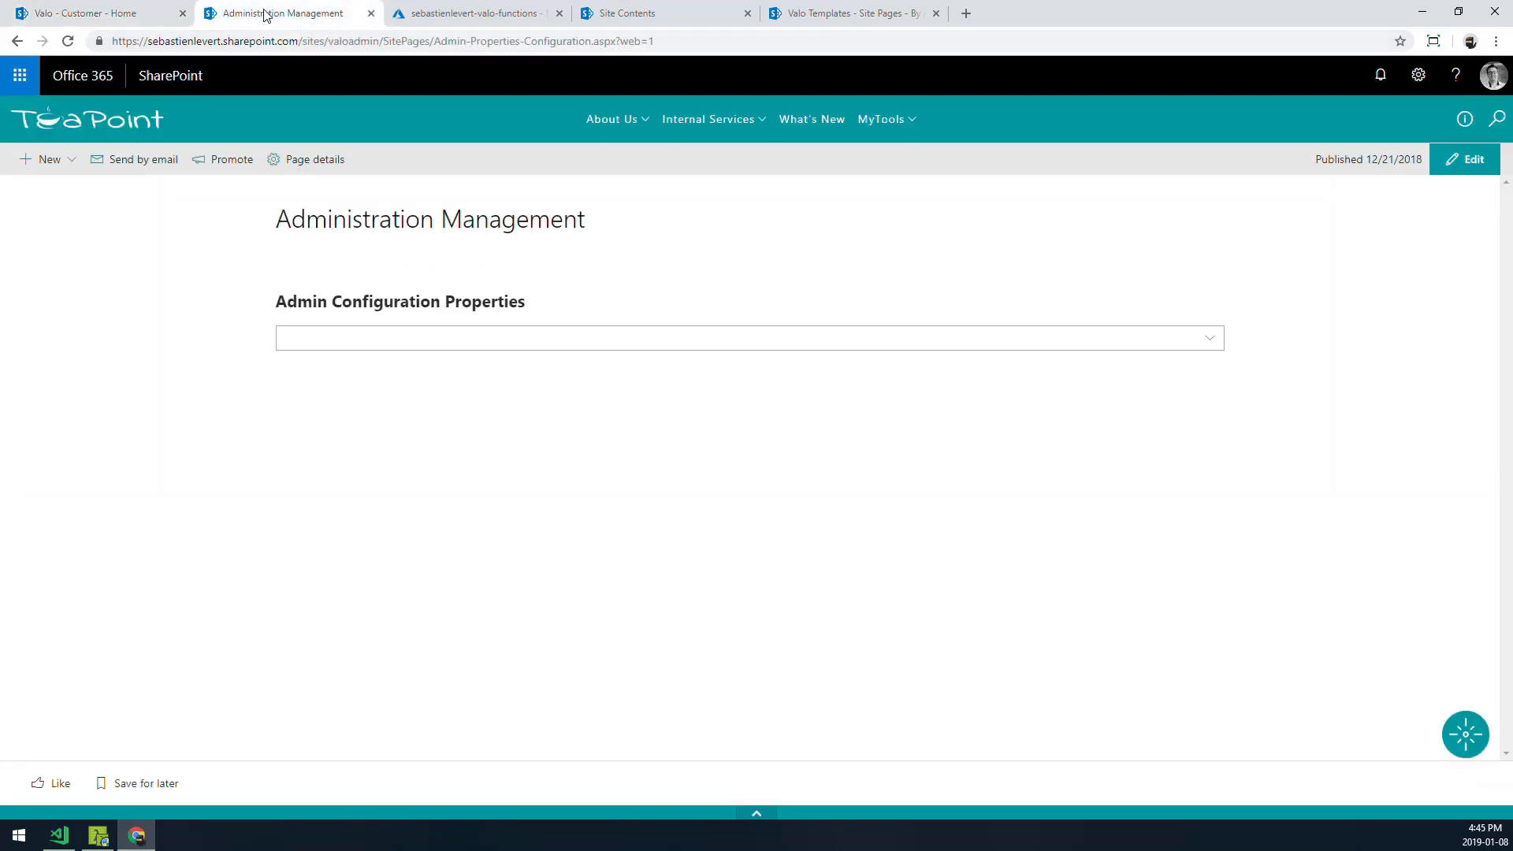
# - Navigate to the valoadmin site root by removing the page path from the address
pyautogui.click(386, 43)
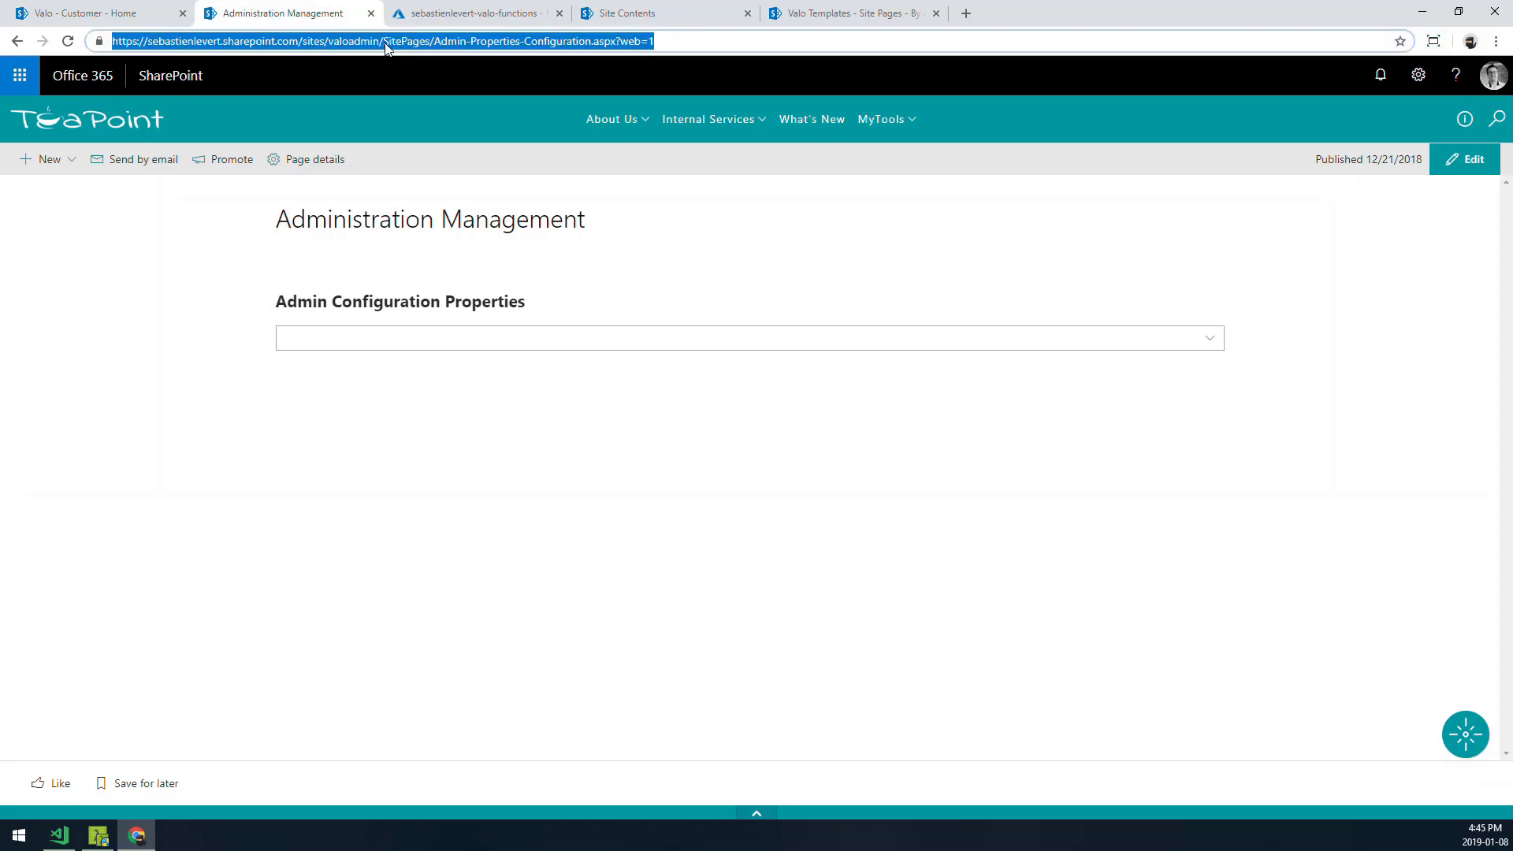
pyautogui.press('End')
pyautogui.hotkey('ctrl', 'shift', 'Left')
pyautogui.hotkey('ctrl', 'shift', 'Left')
pyautogui.hotkey('ctrl', 'shift', 'Left')
pyautogui.hotkey('ctrl', 'shift', 'Left')
pyautogui.hotkey('ctrl', 'shift', 'Left')
pyautogui.hotkey('ctrl', 'shift', 'Left')
pyautogui.hotkey('ctrl', 'shift', 'Left')
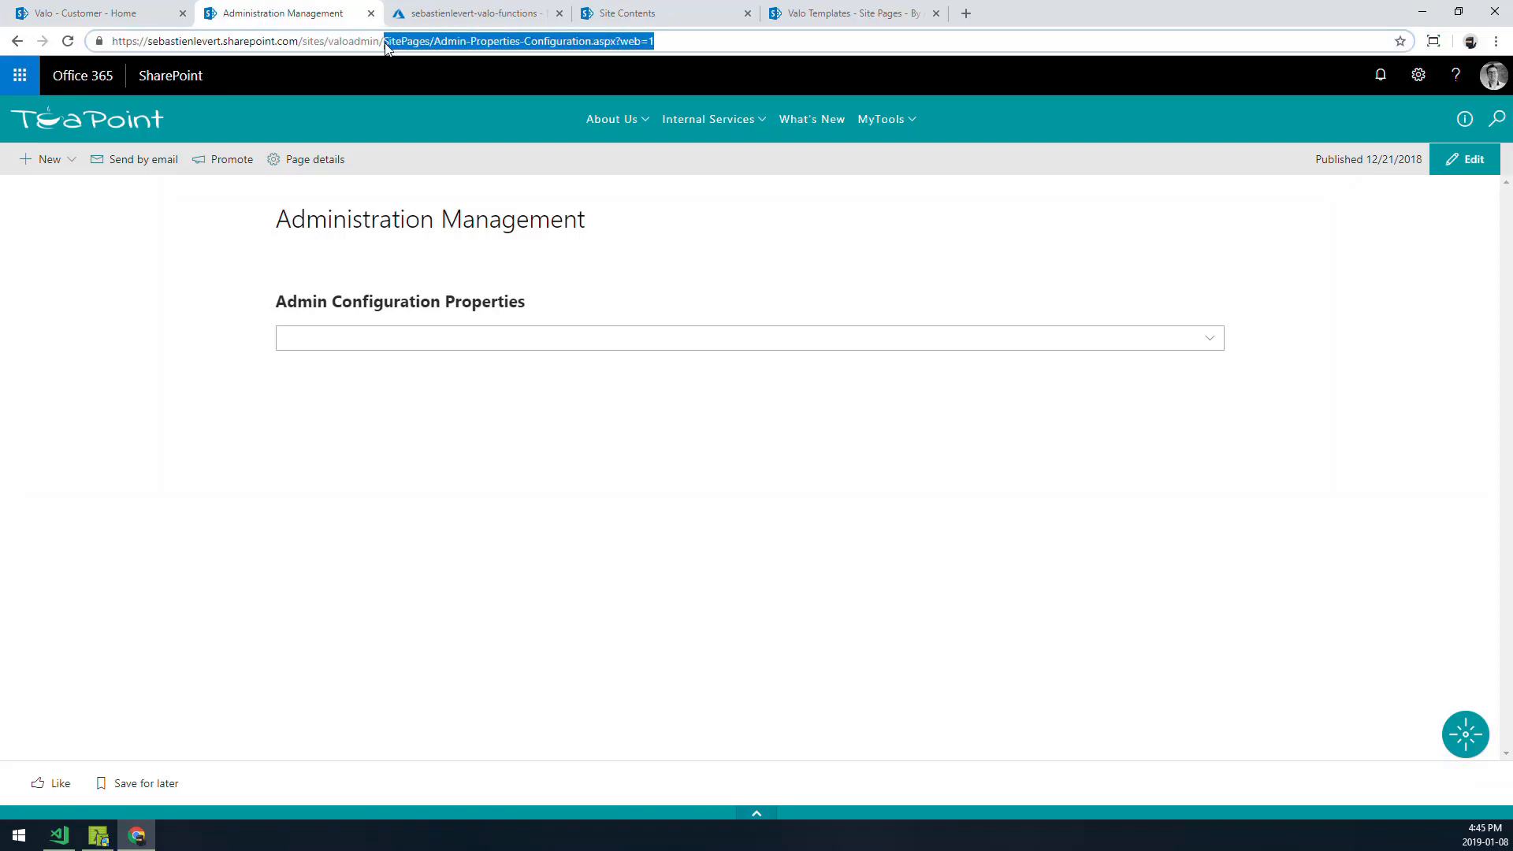
pyautogui.press('BackSpace')
pyautogui.press('Return')
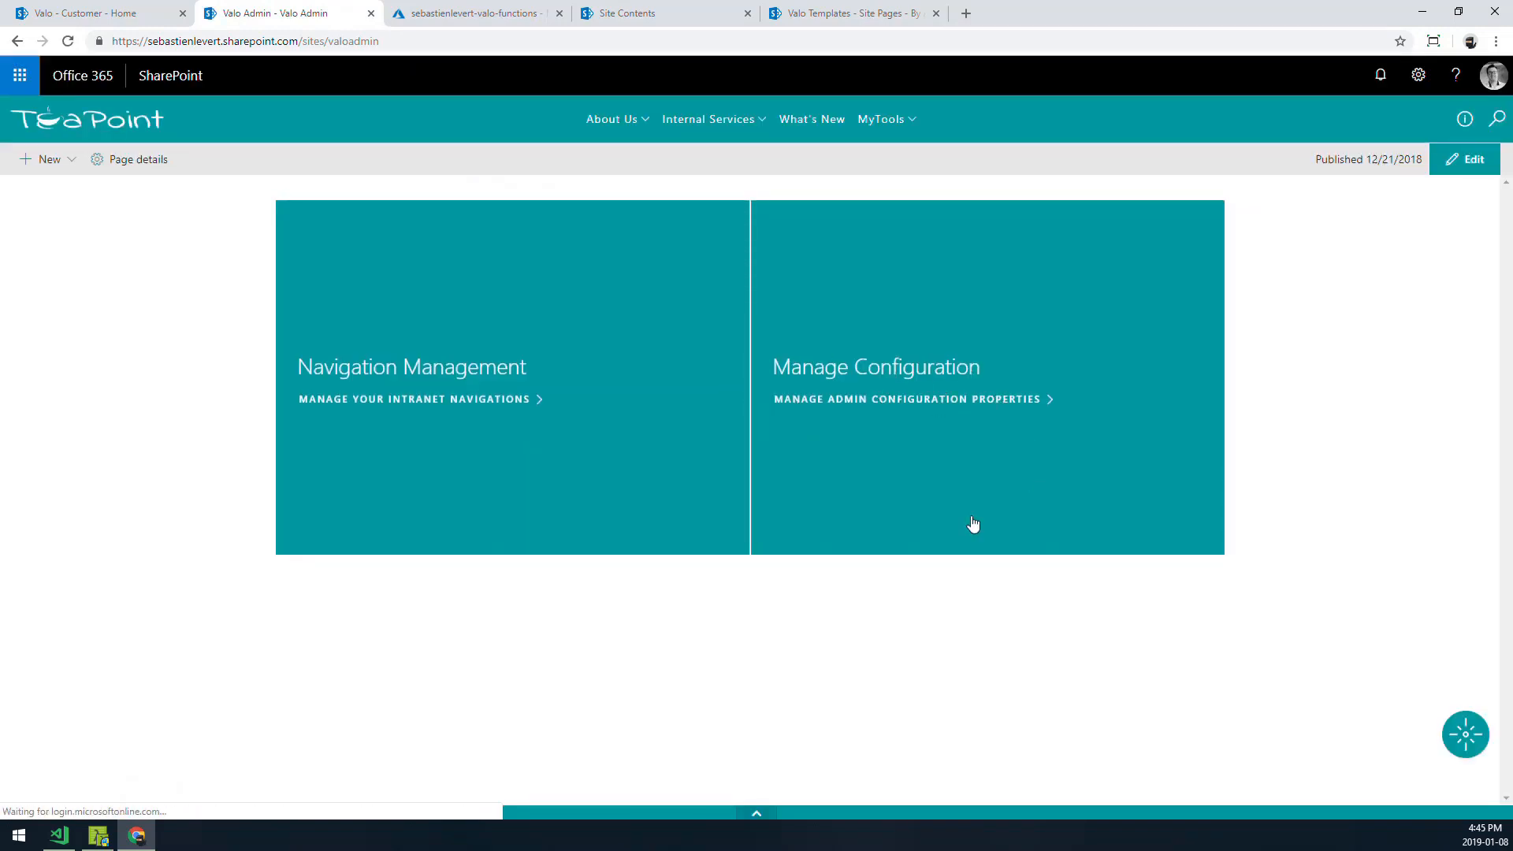
# - Open Manage Configuration and expand the Admin Configuration Properties list
pyautogui.click(953, 384)
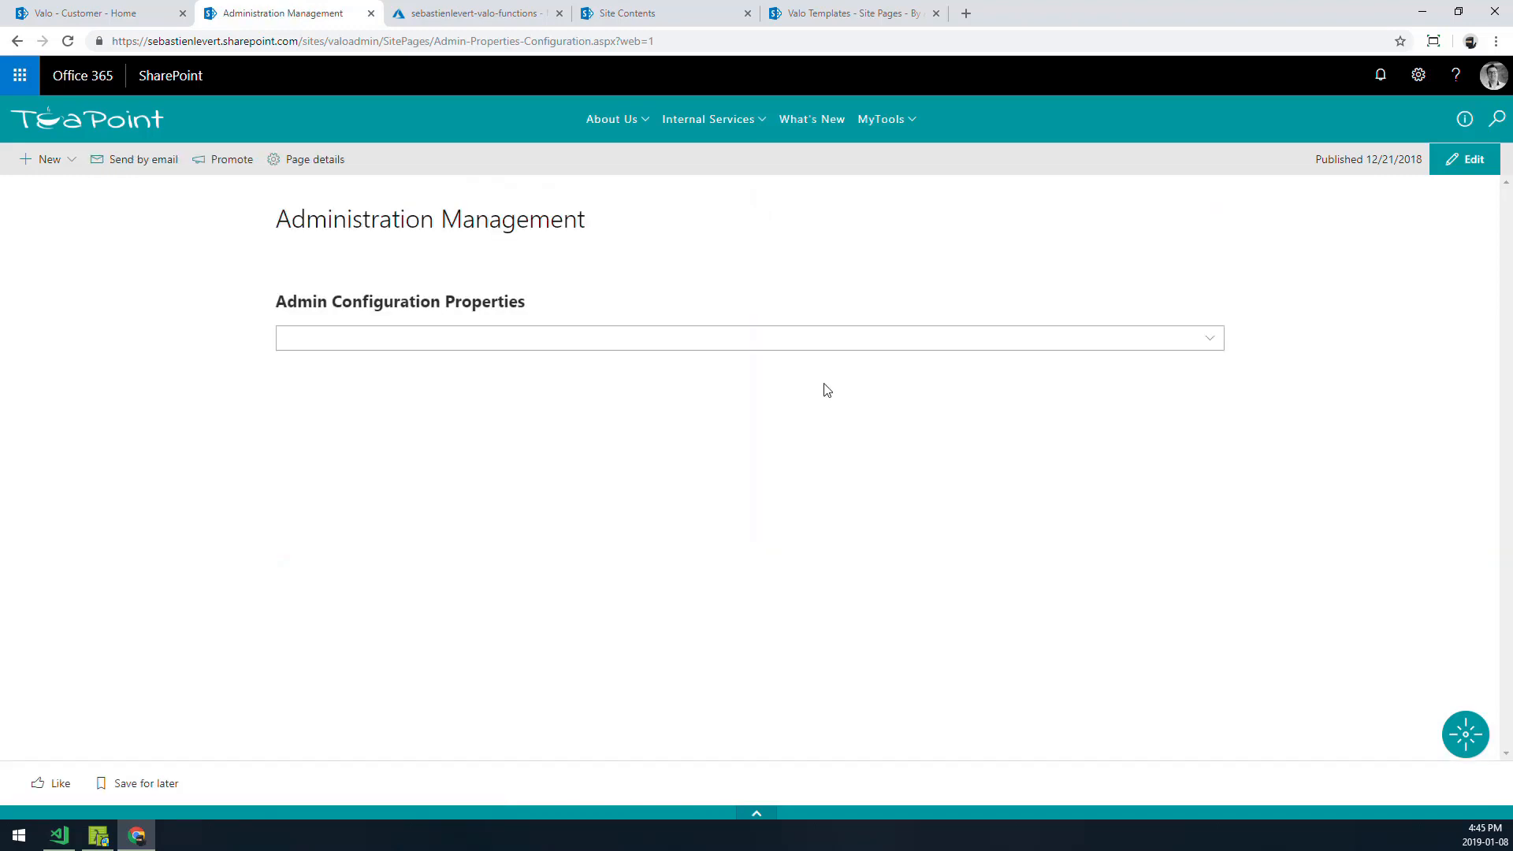
pyautogui.click(417, 349)
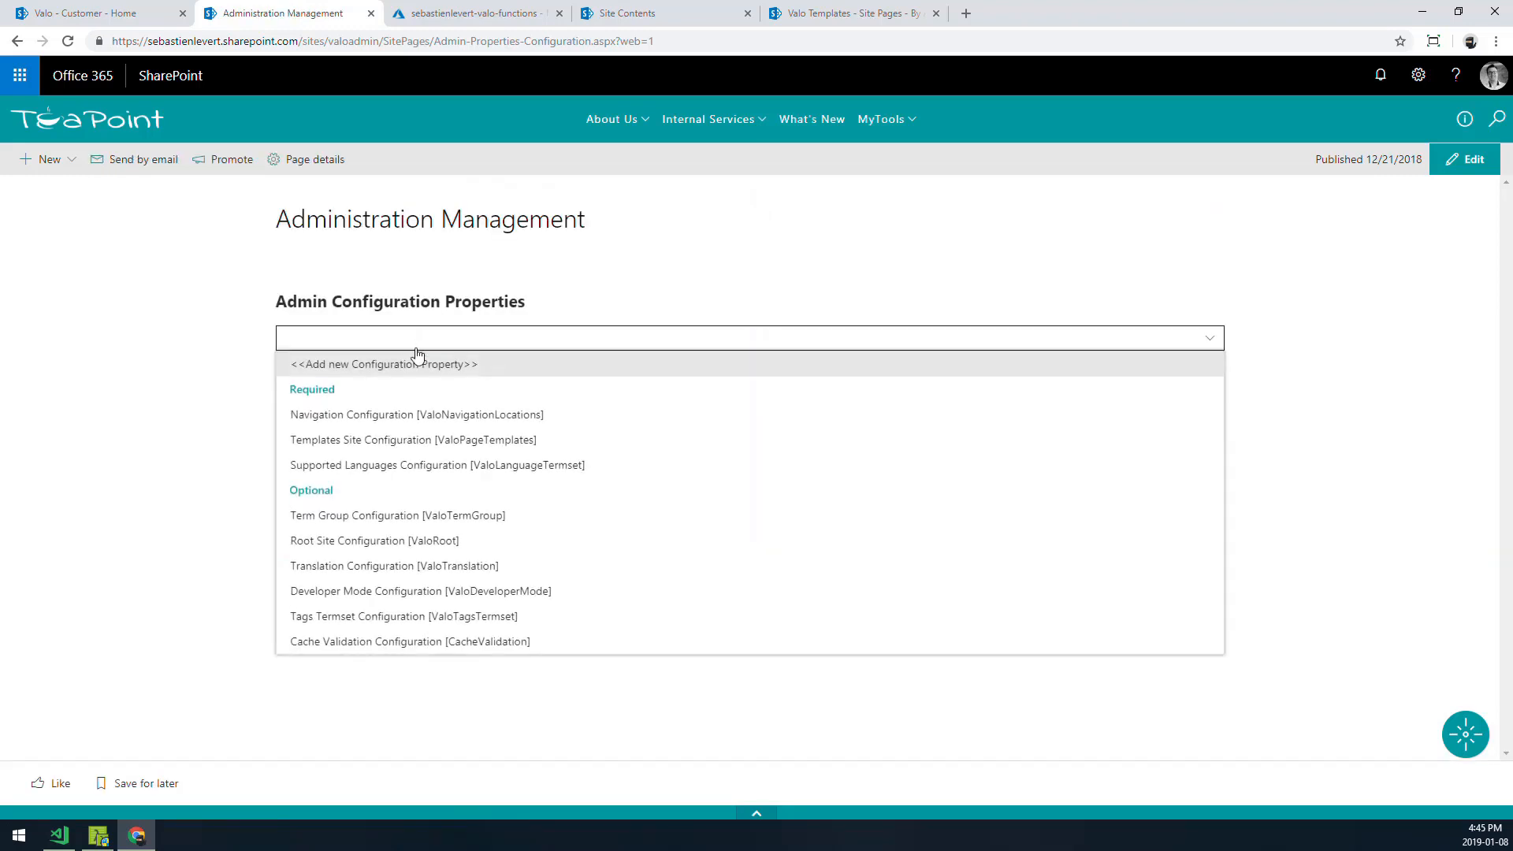
# - Set the Navigation Configuration for the Valo - Customer hub site to Navigation-en-US-customer [Valo4] and update the property
pyautogui.click(404, 417)
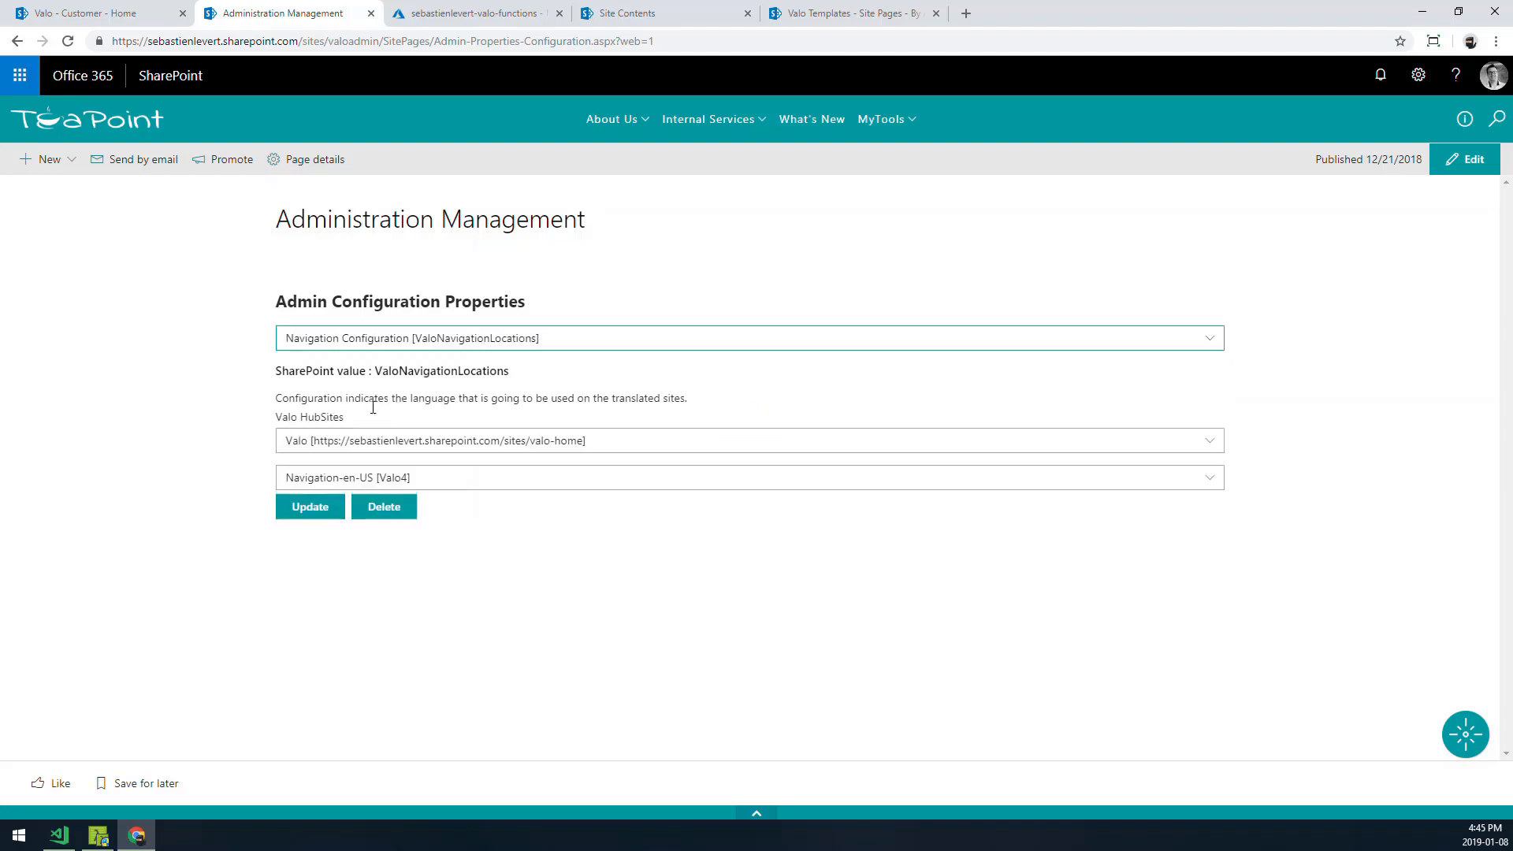
pyautogui.click(342, 449)
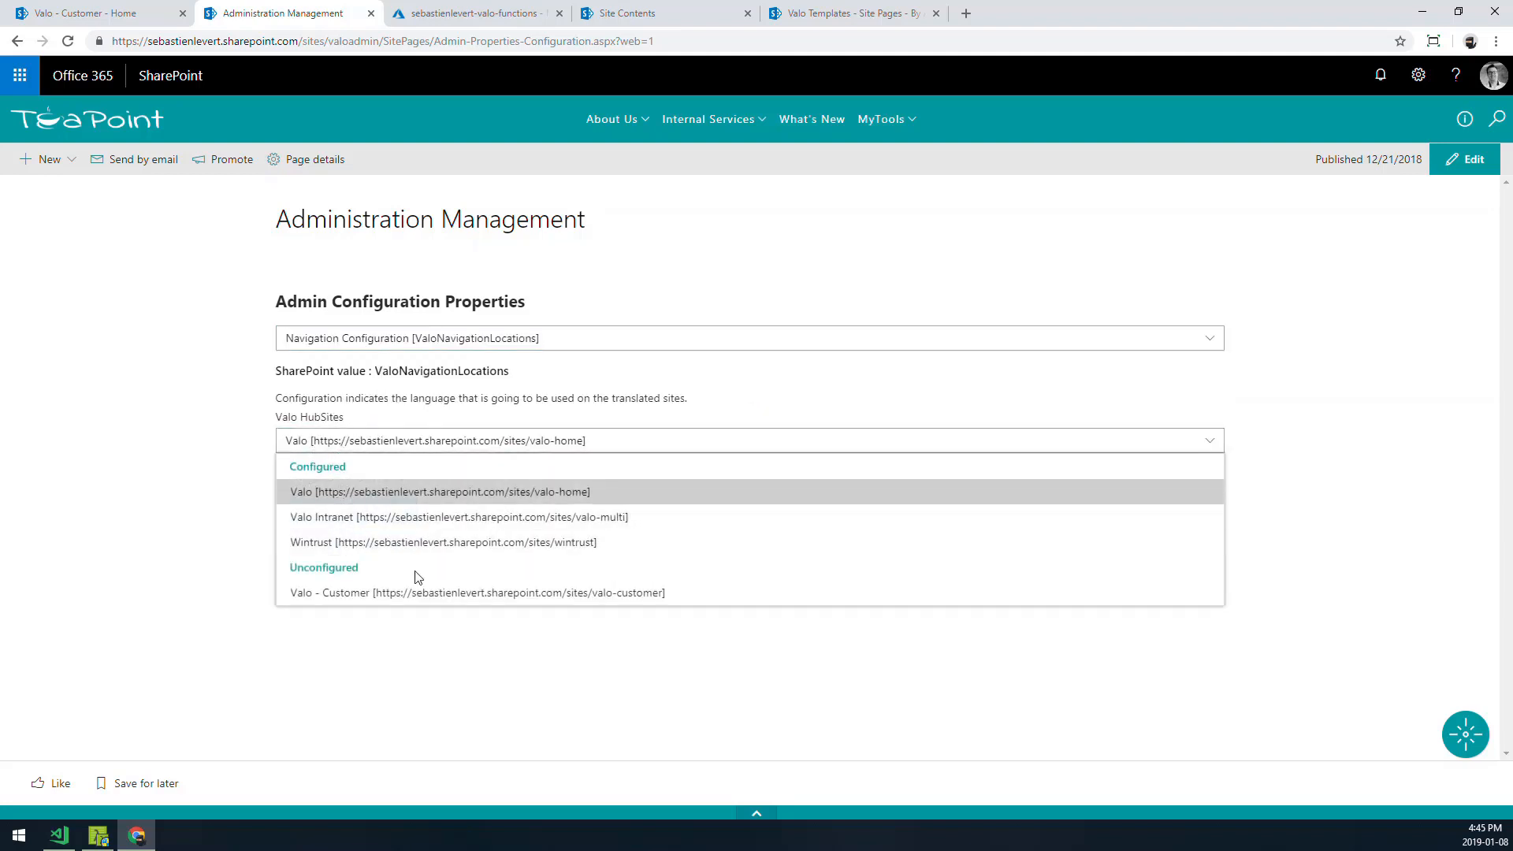
pyautogui.click(370, 595)
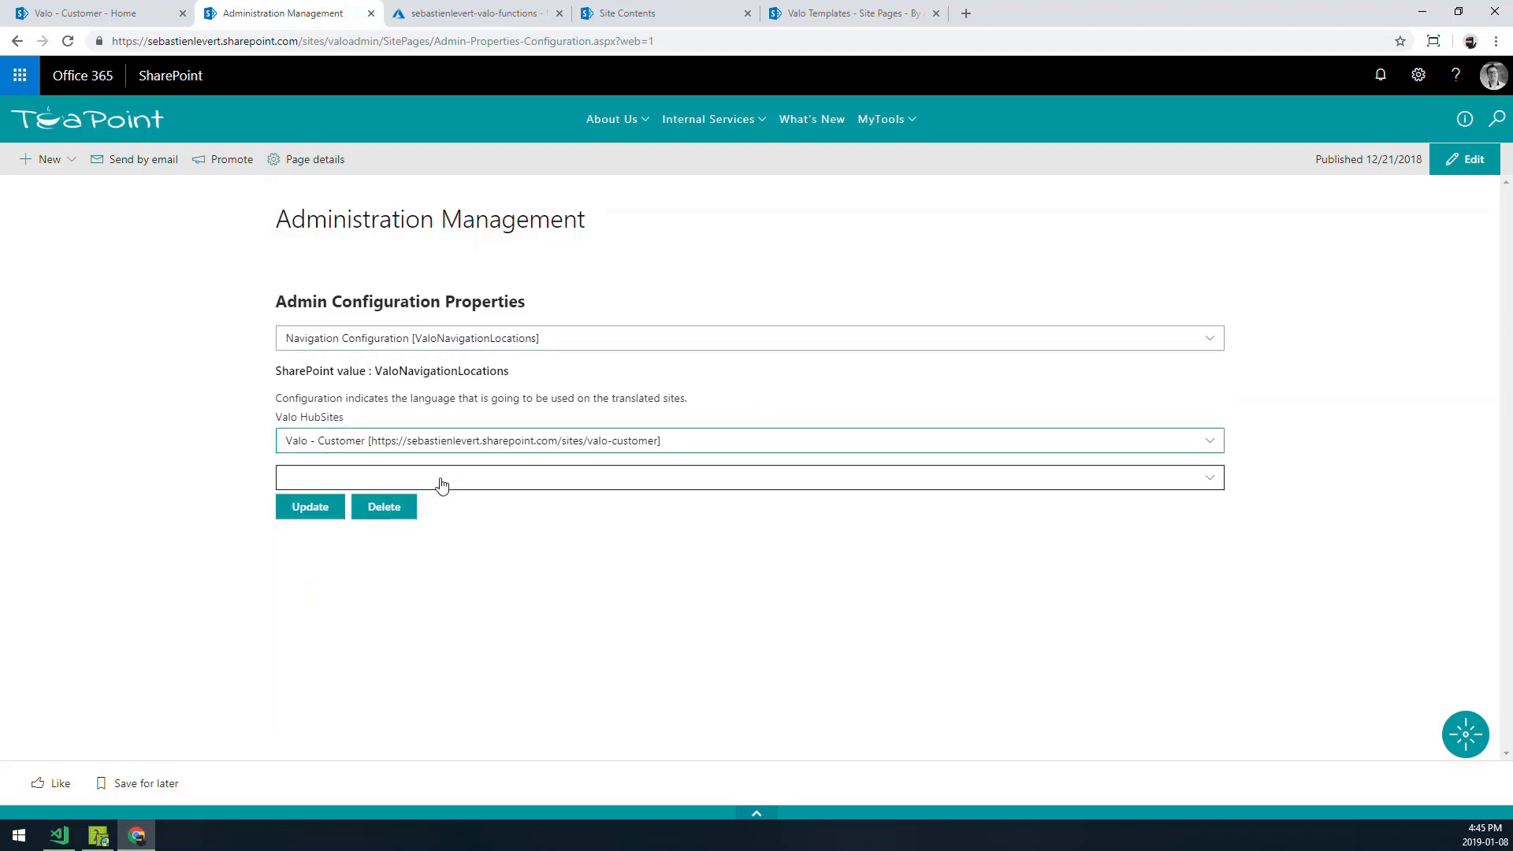
pyautogui.click(439, 479)
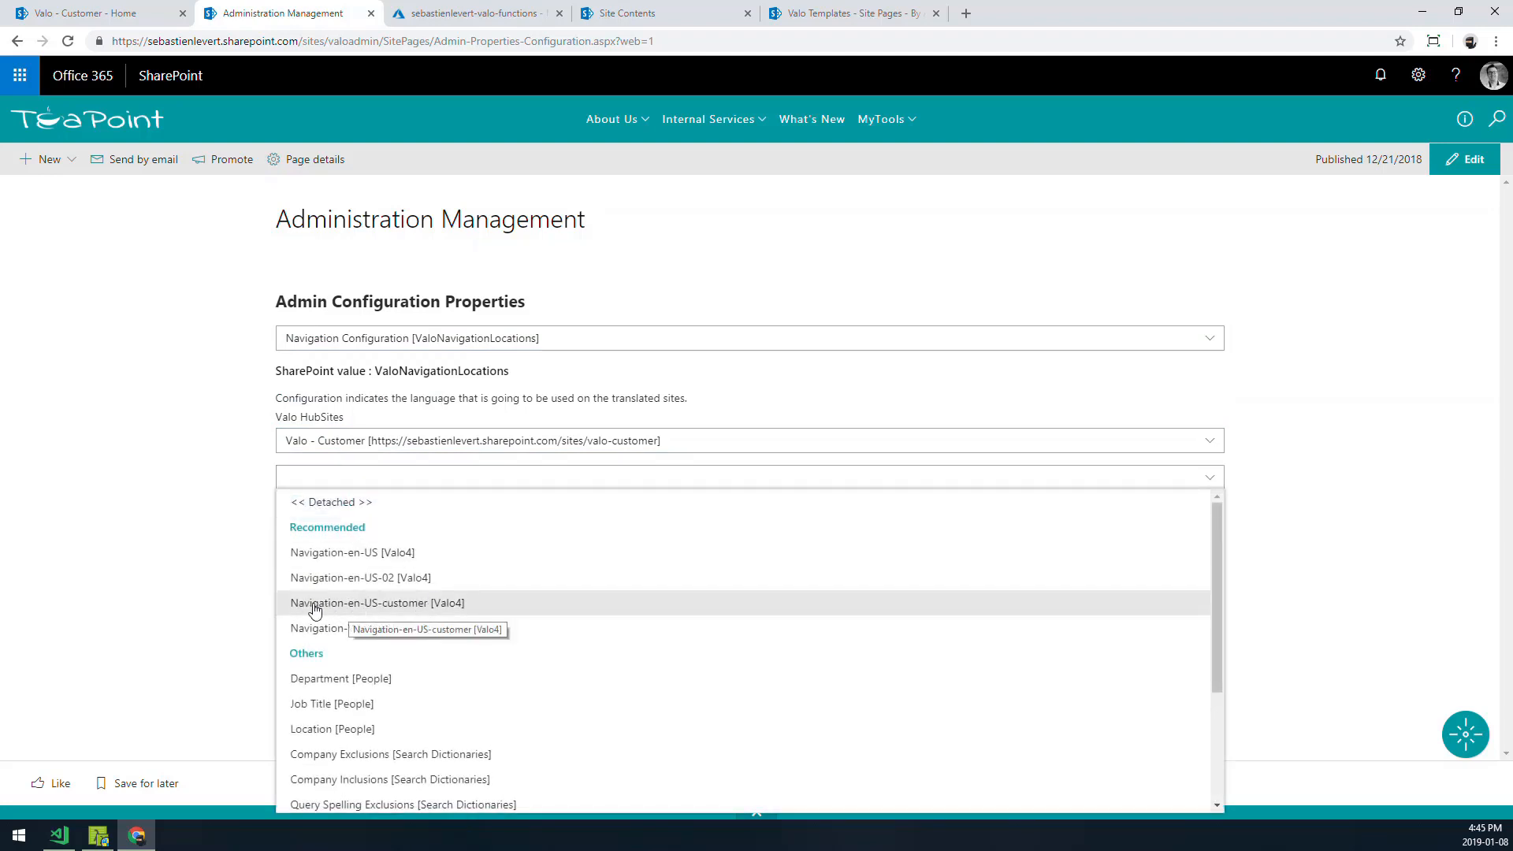
pyautogui.click(411, 605)
pyautogui.click(309, 511)
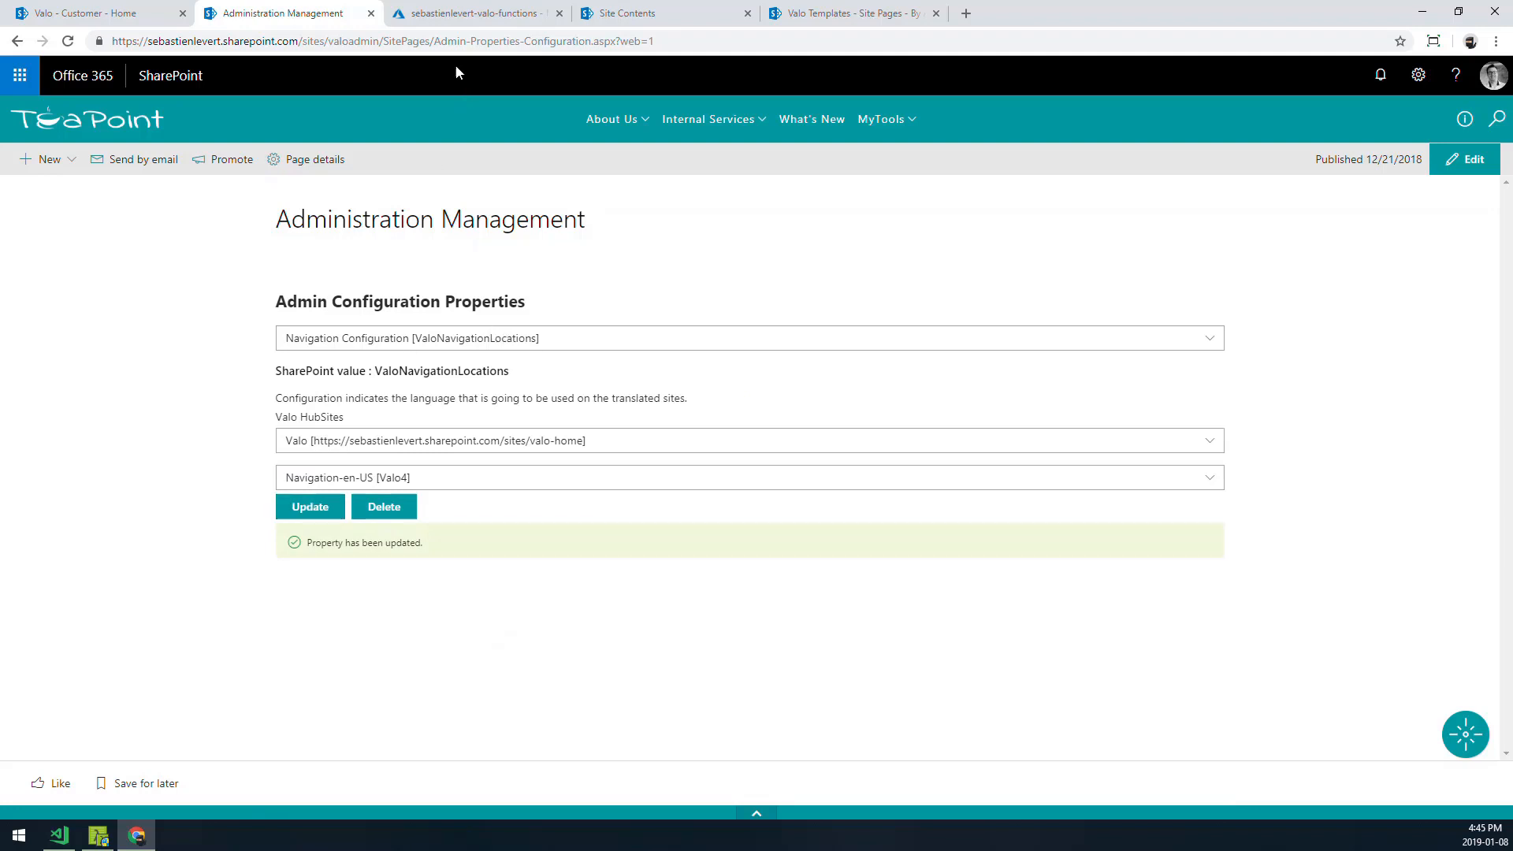
# - Run the NavigationBuilderTimer function in the Azure function app and follow its log output
pyautogui.click(448, 14)
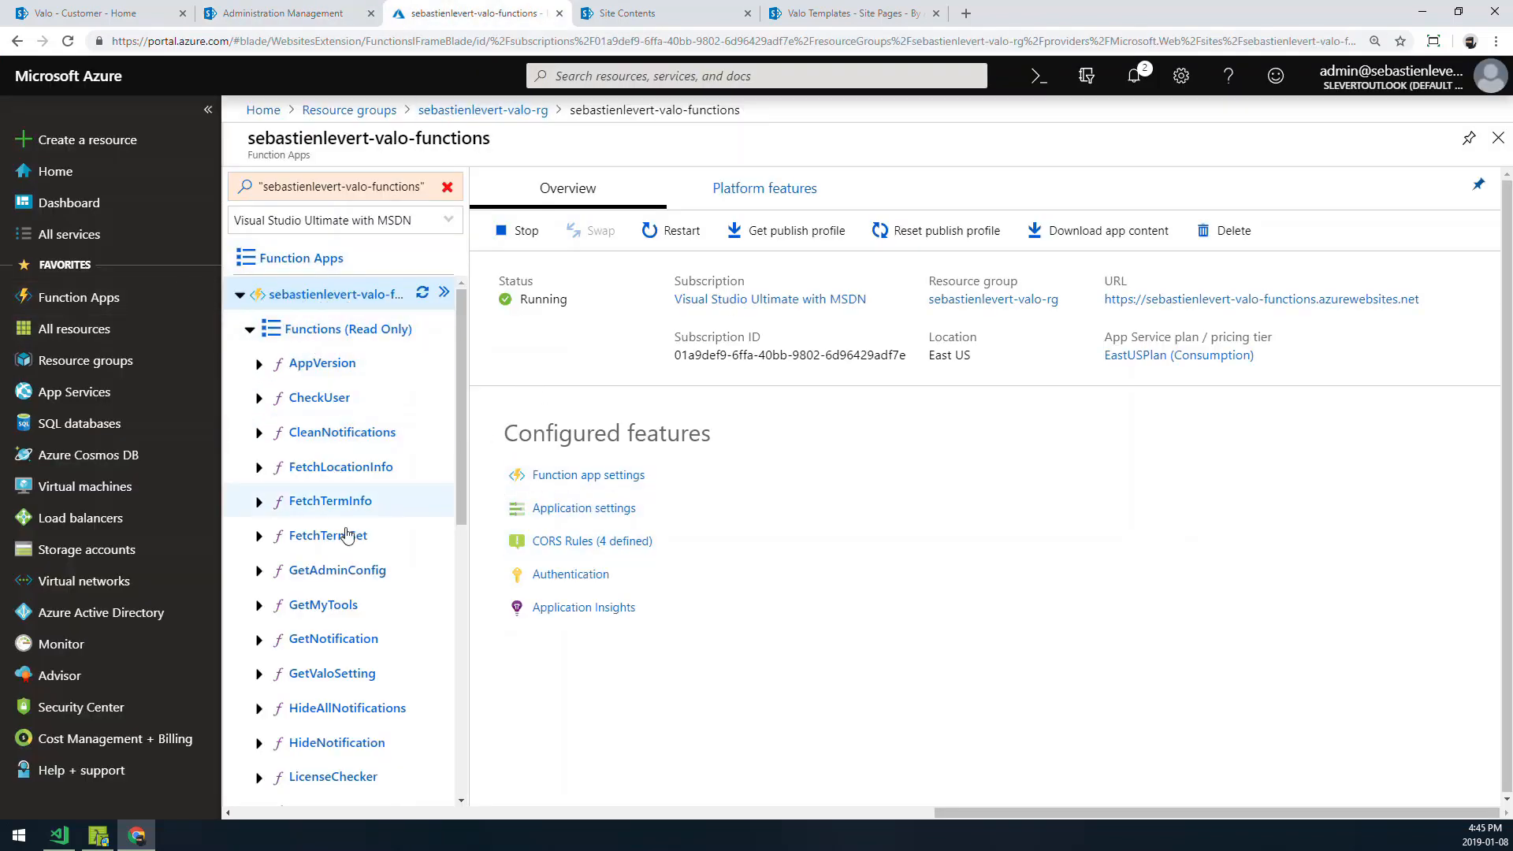
pyautogui.scroll(-5, 347, 536)
pyautogui.click(323, 490)
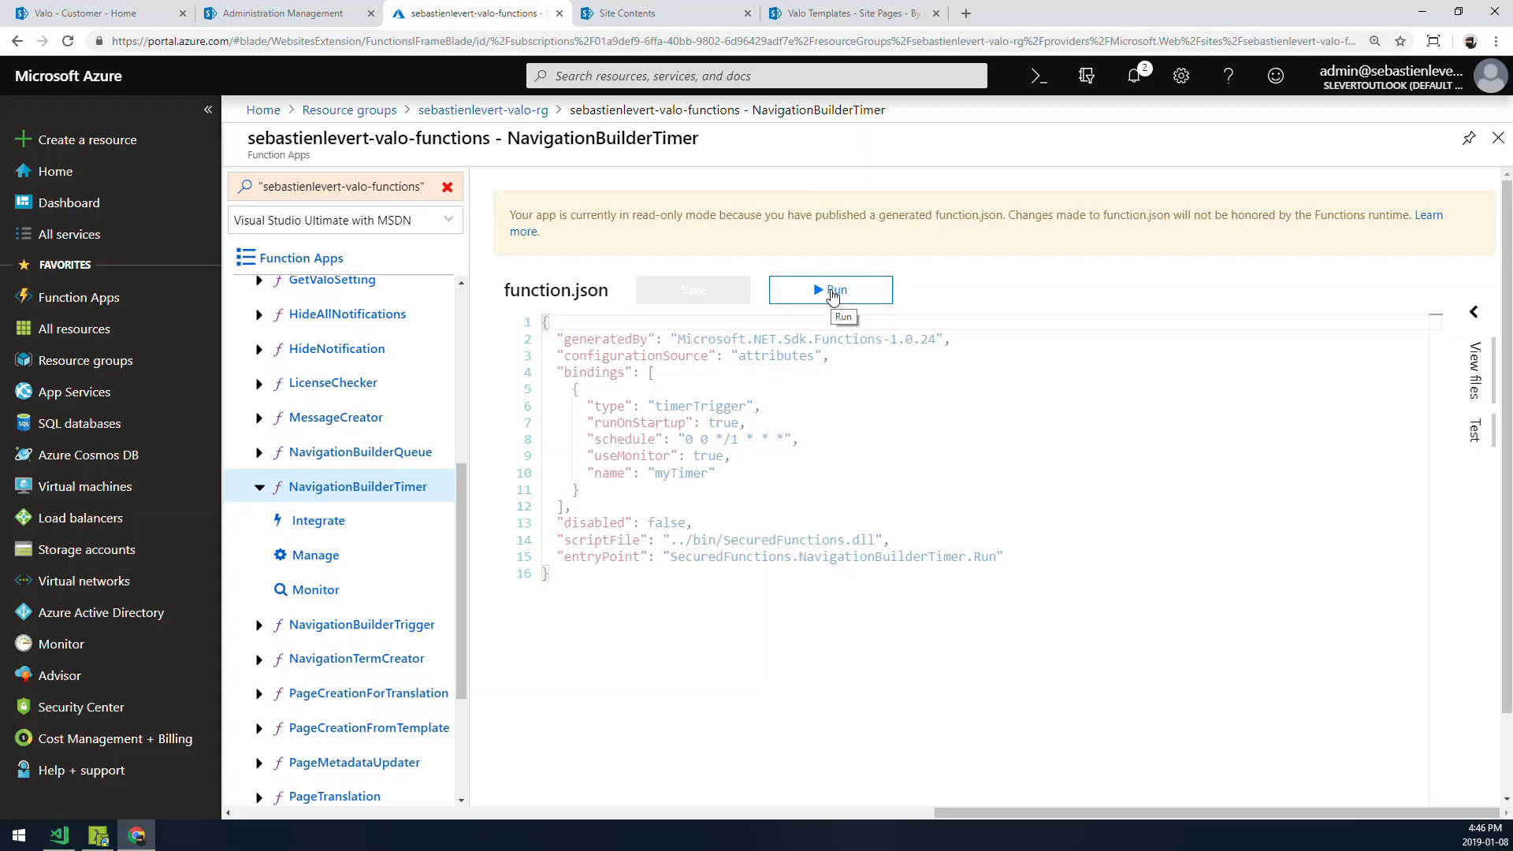
pyautogui.click(833, 293)
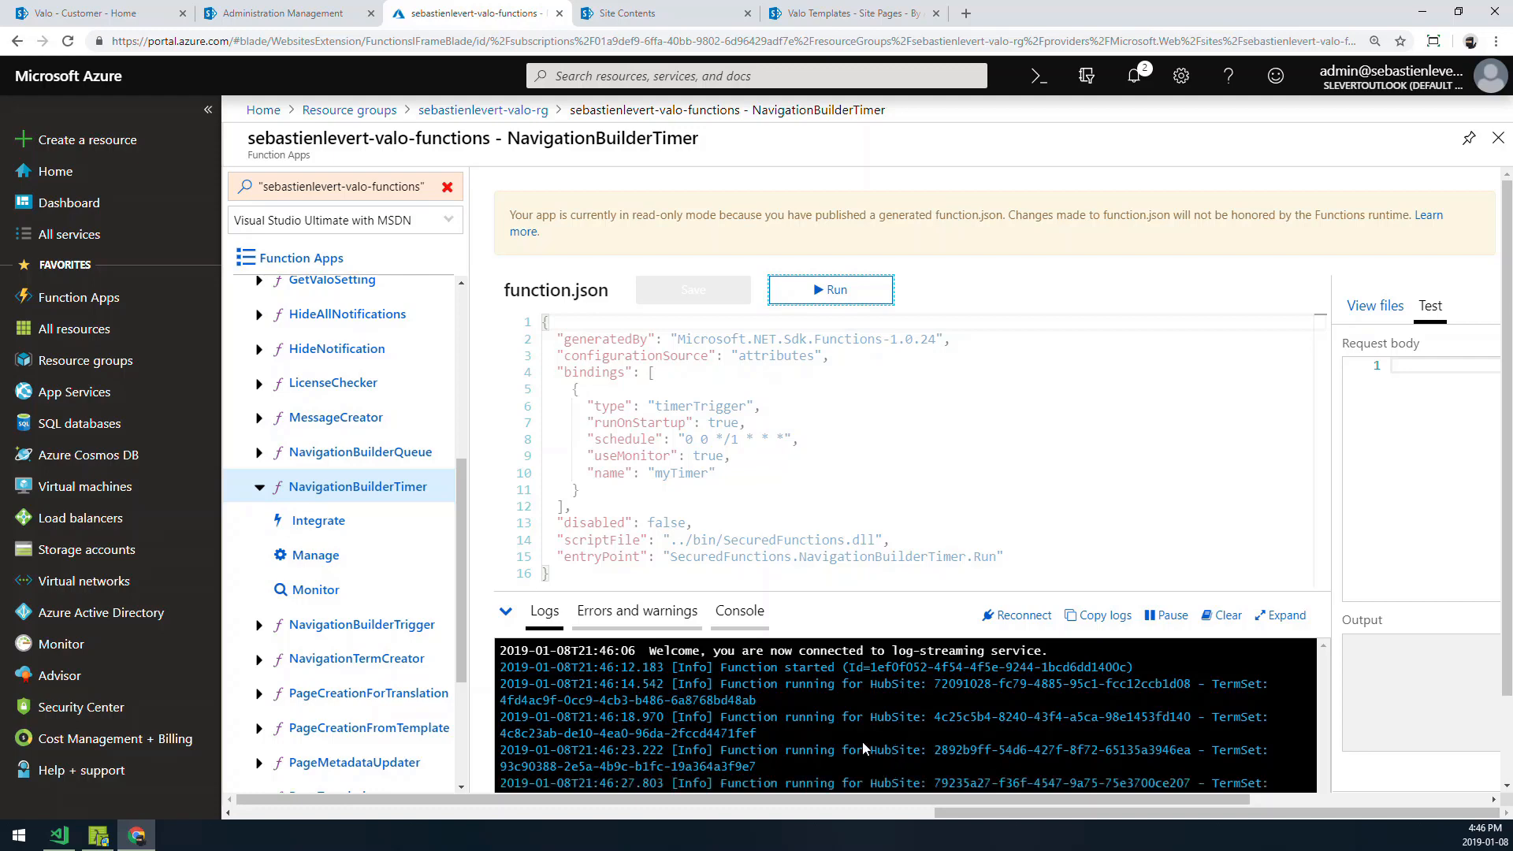
pyautogui.scroll(-1, 863, 749)
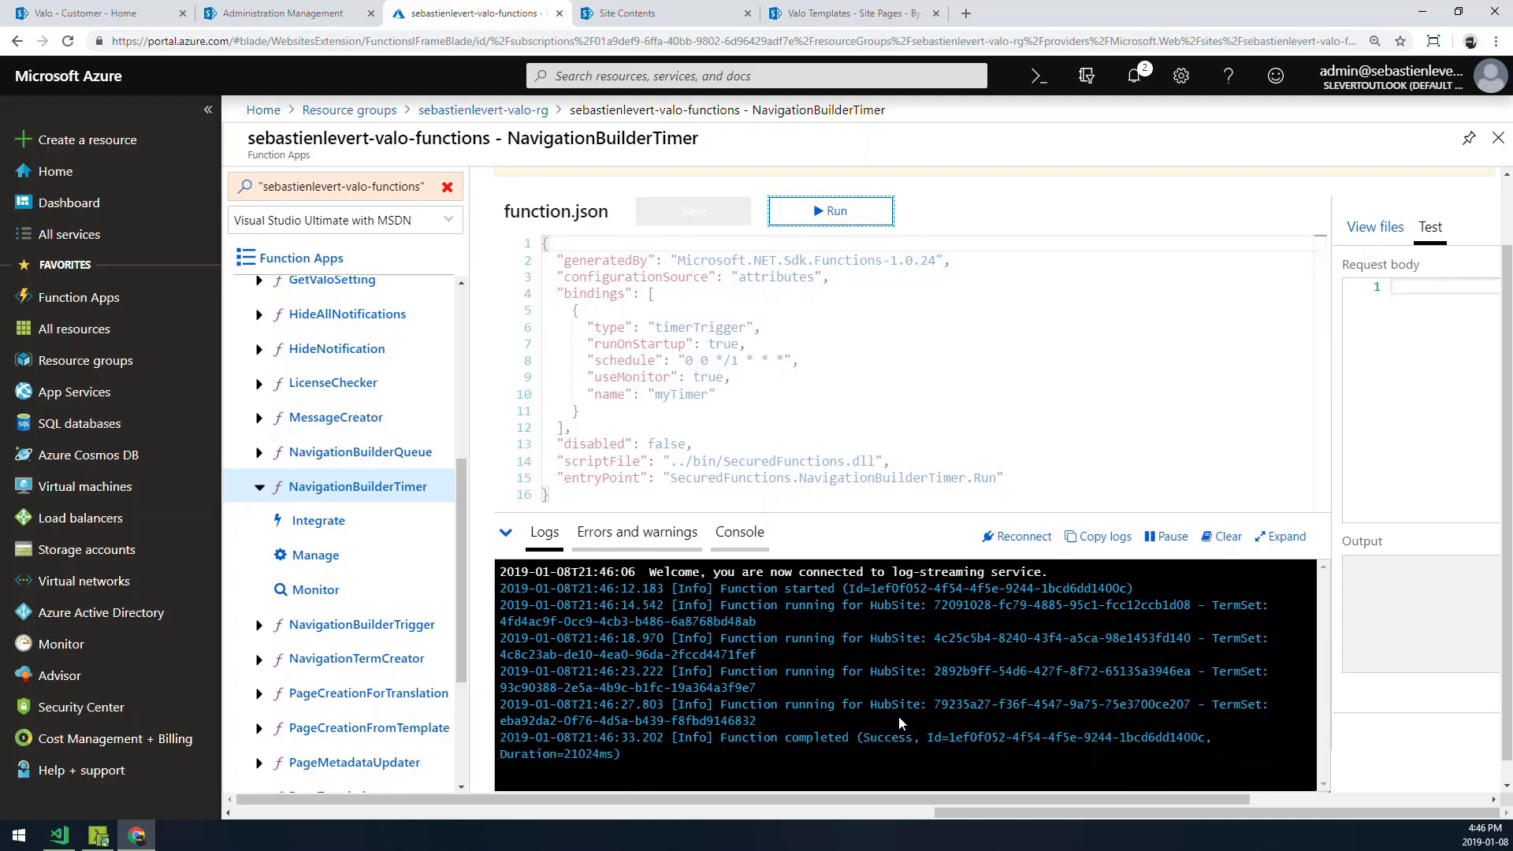
# - Reload the Valo - Customer home page and open News creation to inspect the available page templates
pyautogui.click(93, 15)
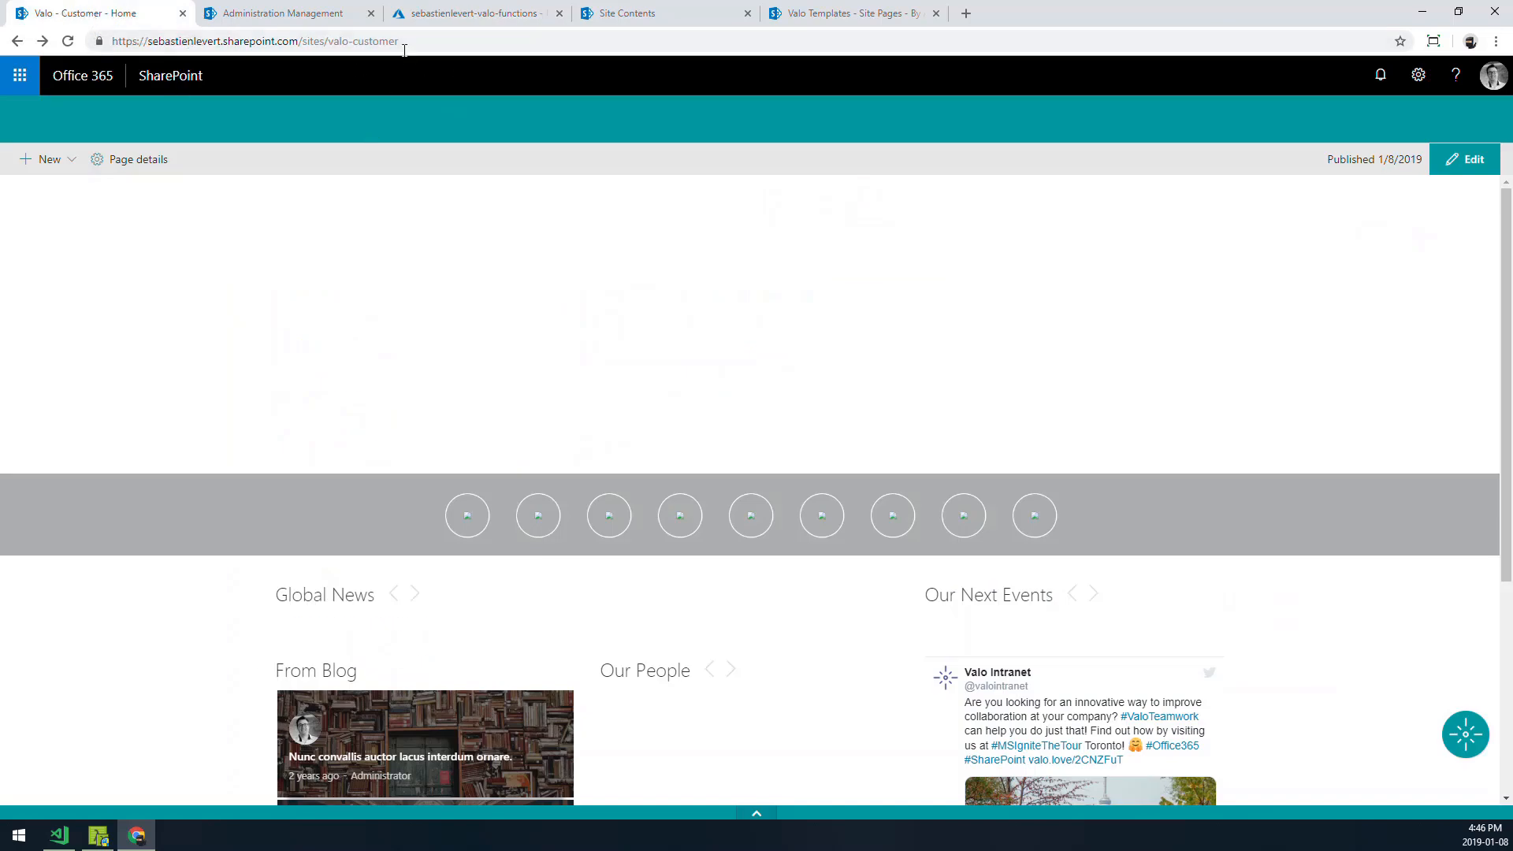
pyautogui.click(403, 42)
pyautogui.press('Return')
pyautogui.click(1464, 733)
pyautogui.click(1467, 679)
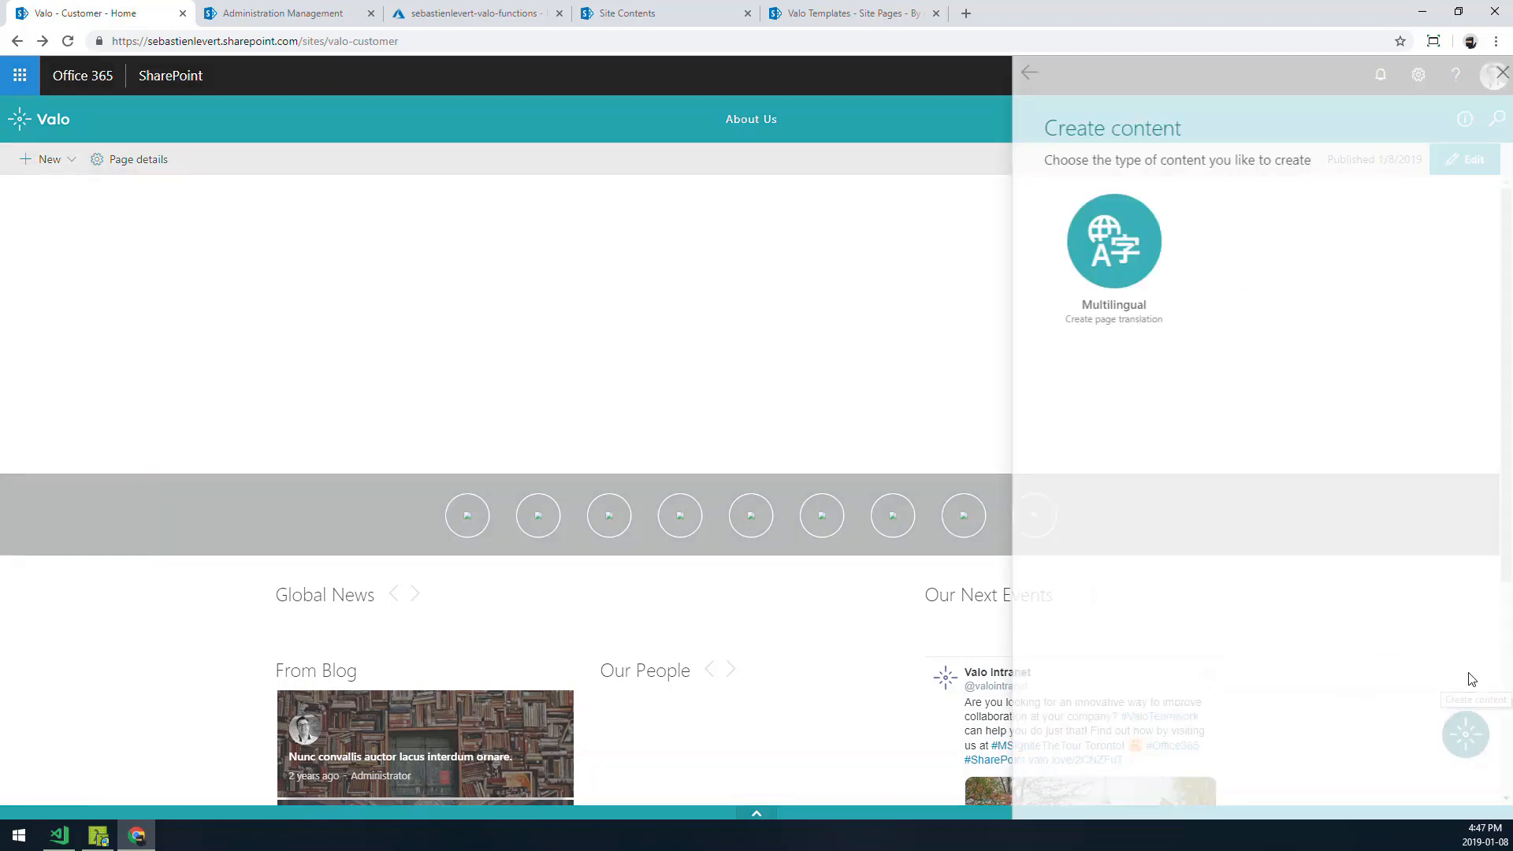
pyautogui.click(1261, 264)
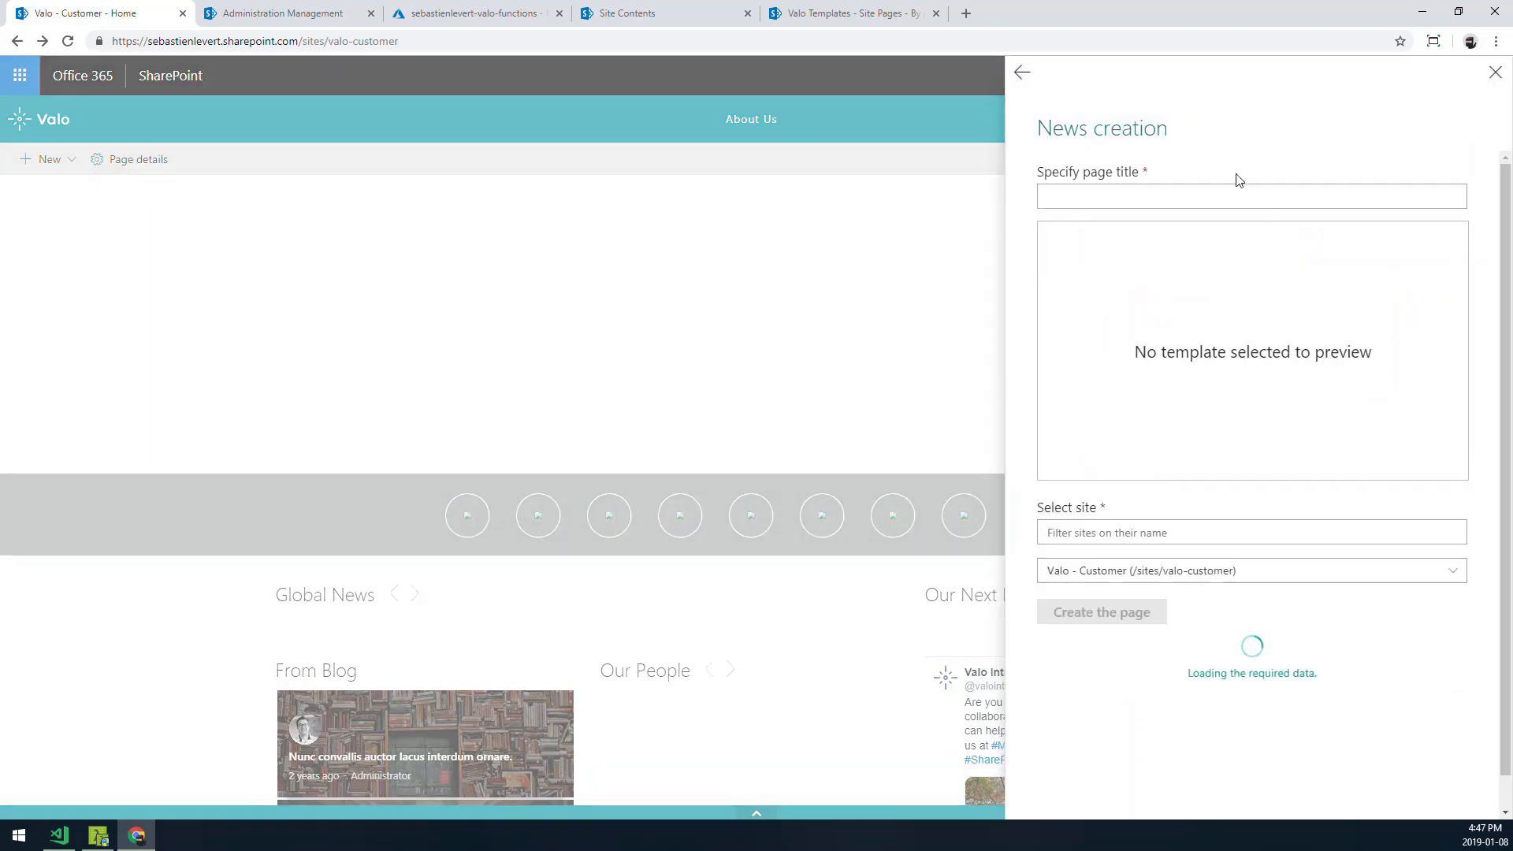
pyautogui.click(1131, 254)
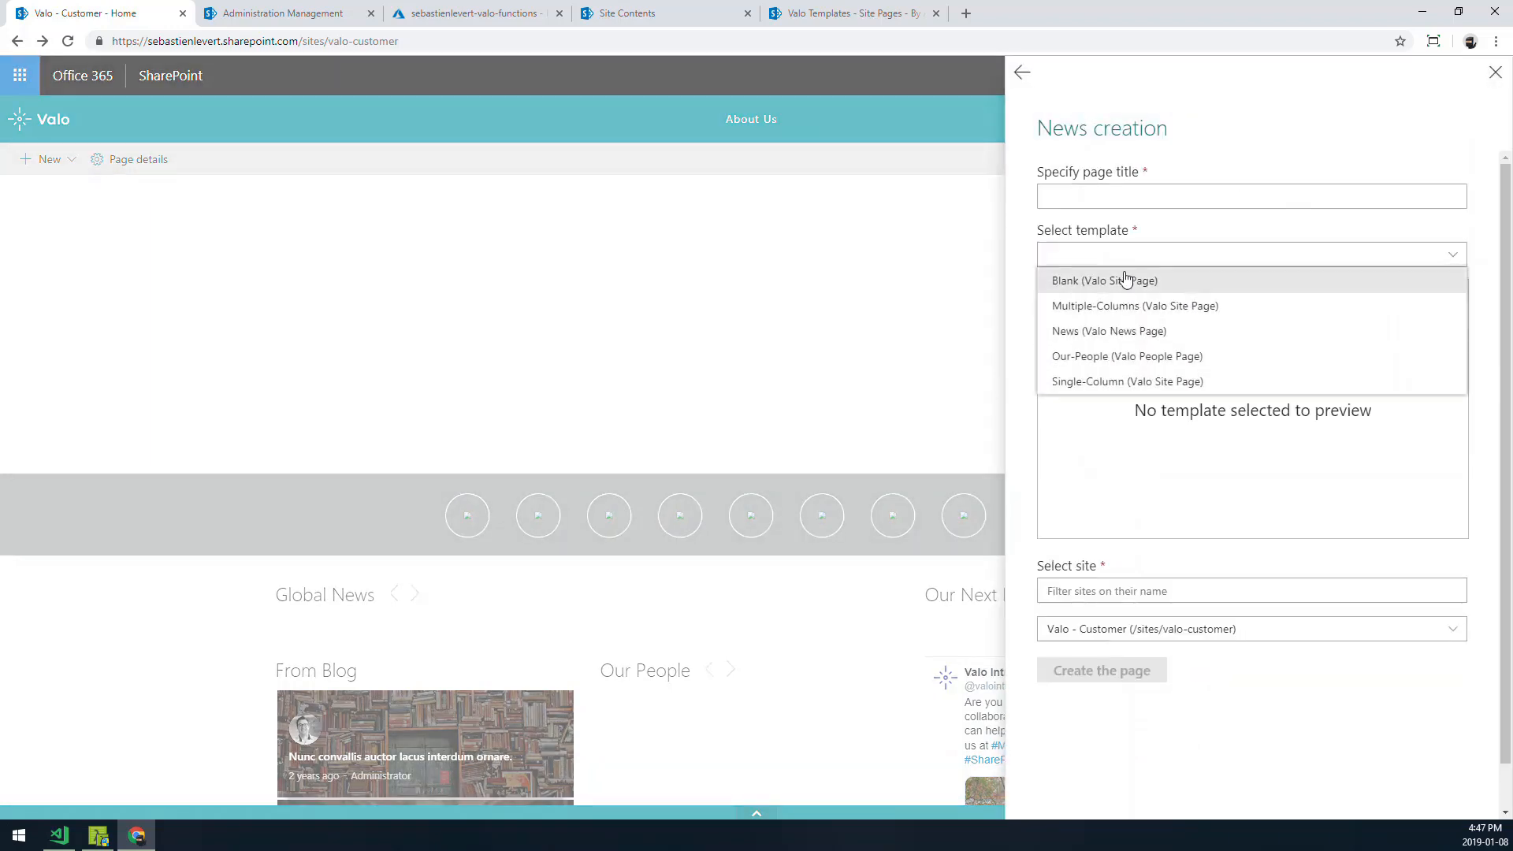
pyautogui.click(1122, 130)
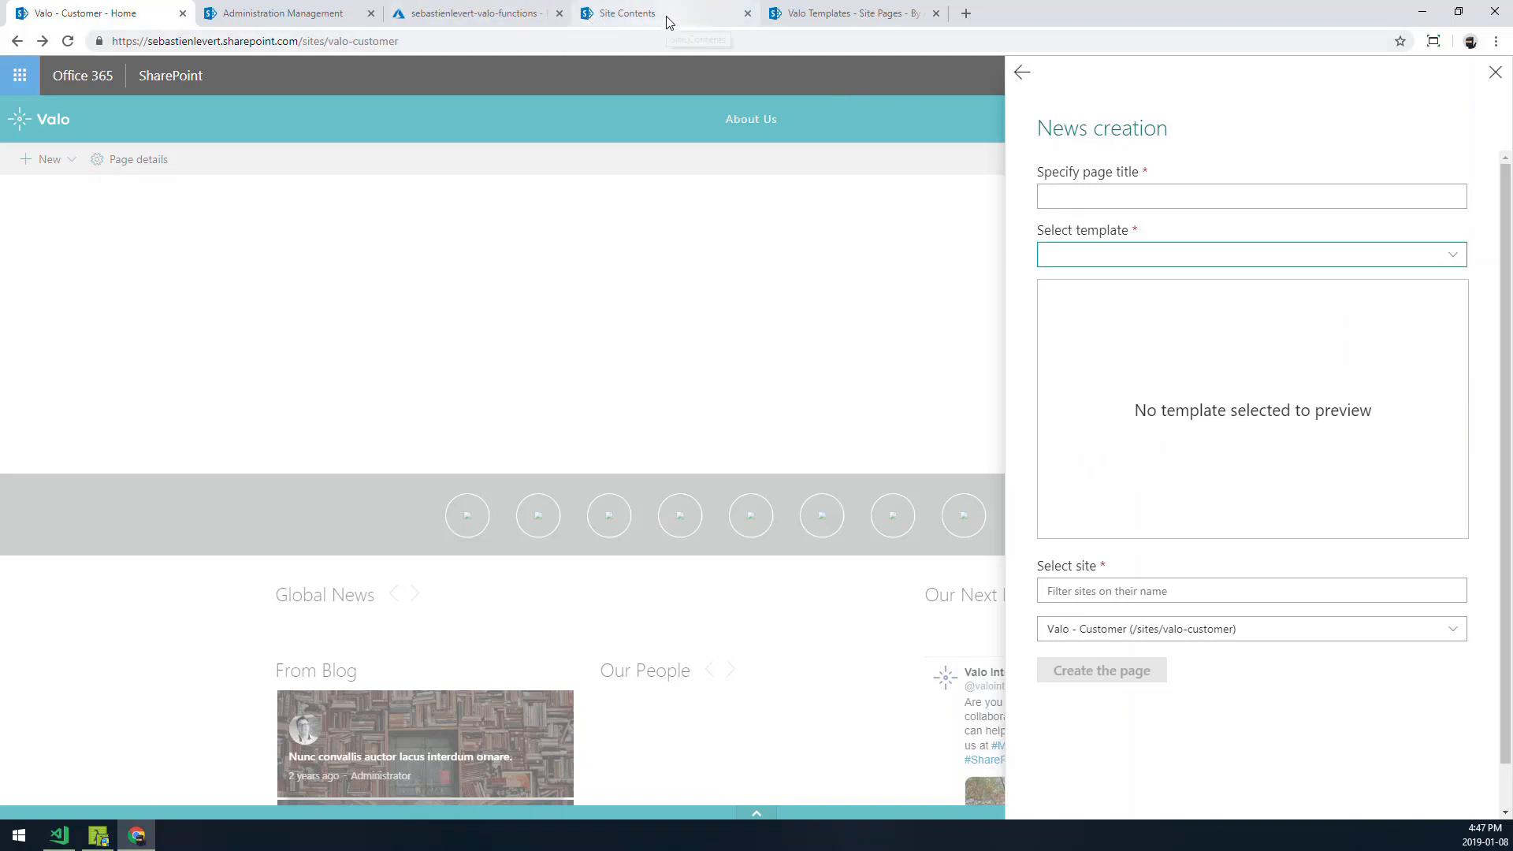
# - Open the details pane of the News.aspx page in the Valo Templates Site Pages library to inspect its properties
pyautogui.click(836, 17)
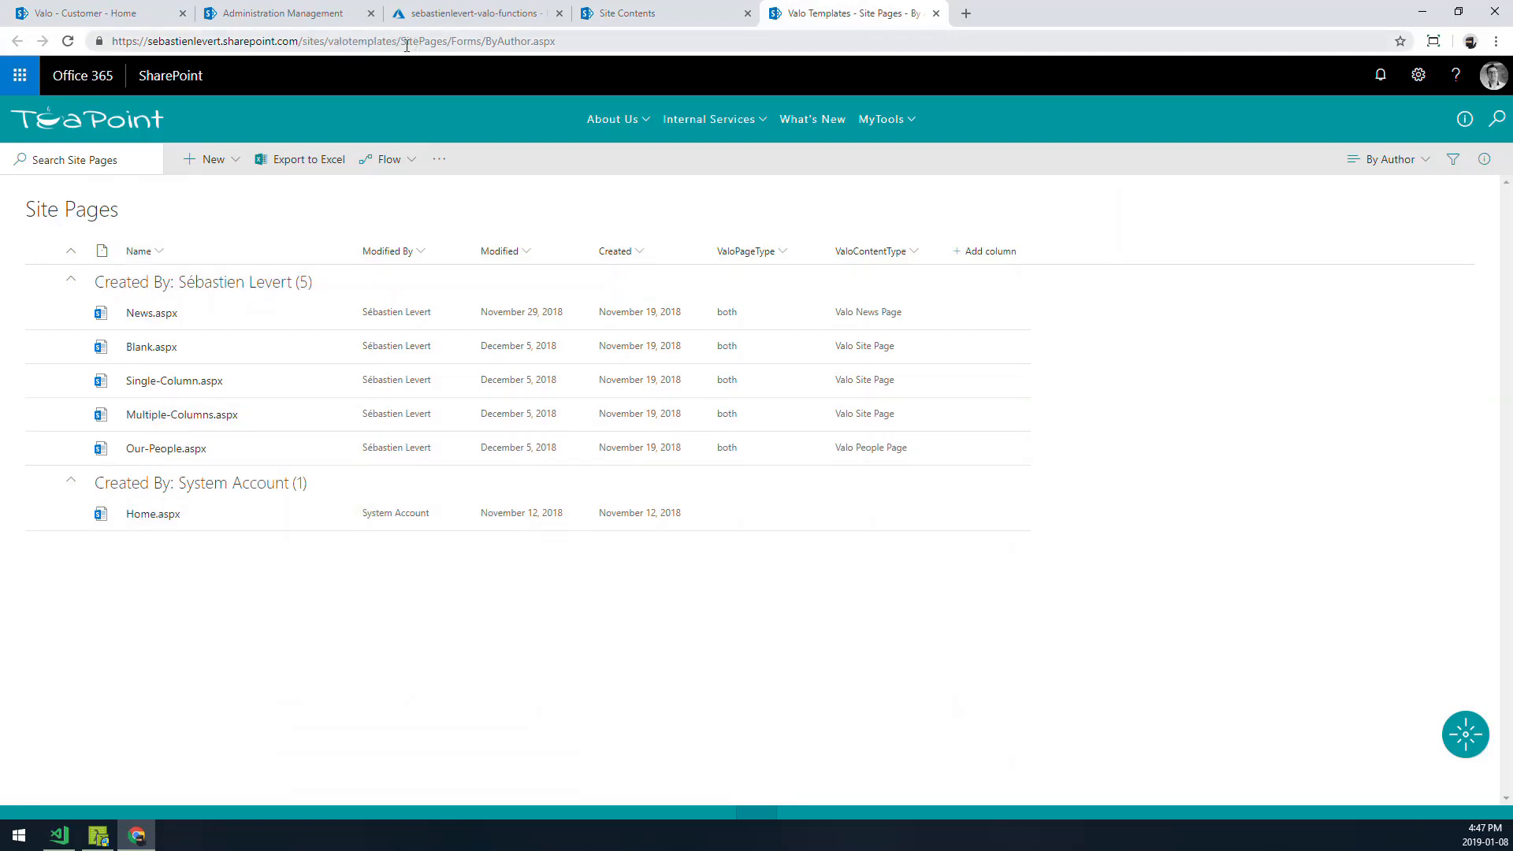
pyautogui.click(861, 314)
pyautogui.click(1484, 159)
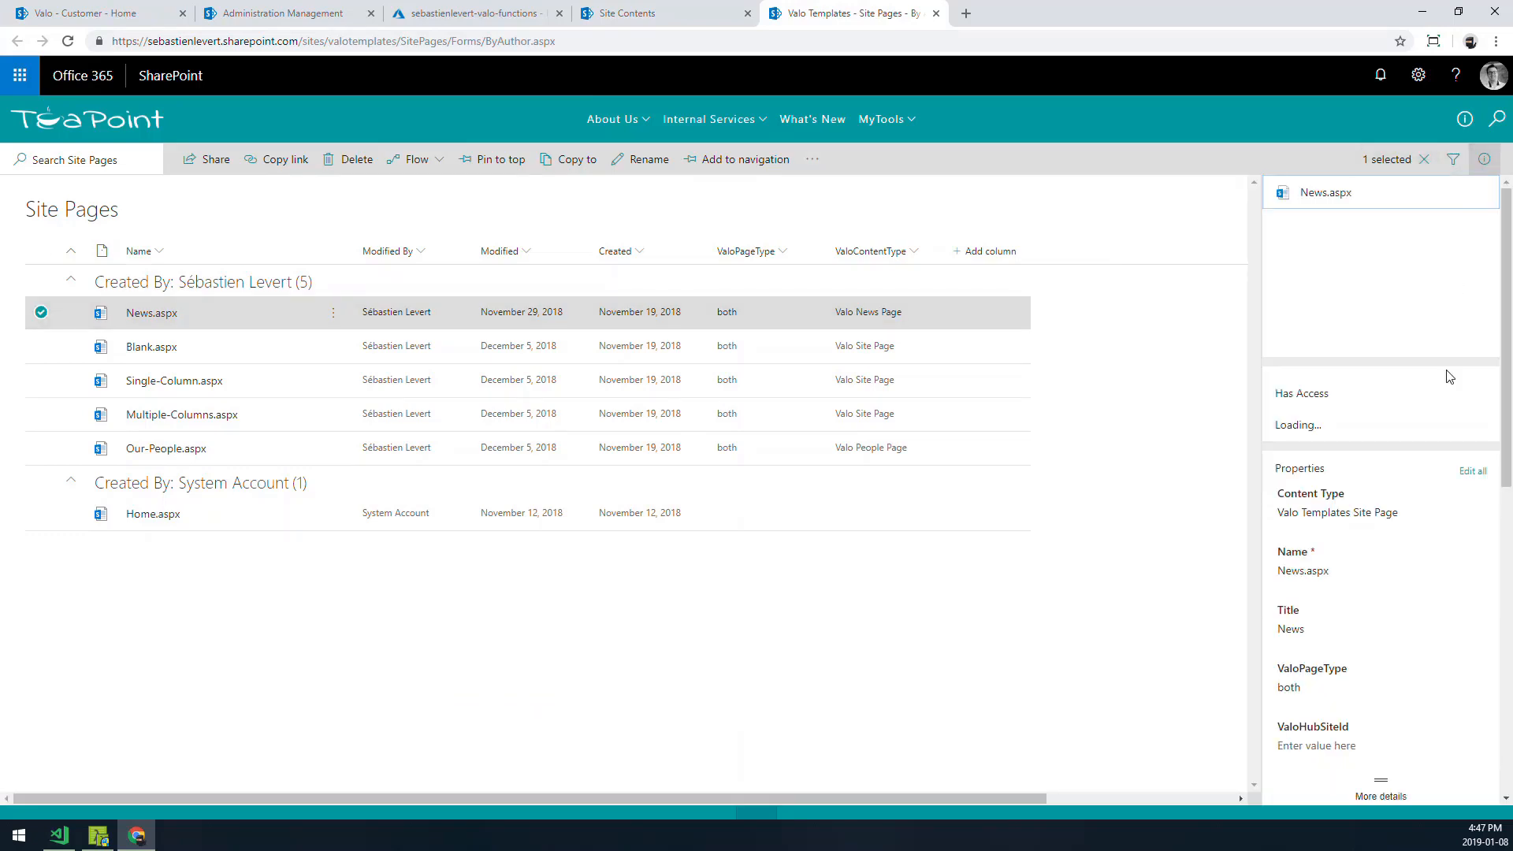
pyautogui.scroll(-3, 1347, 551)
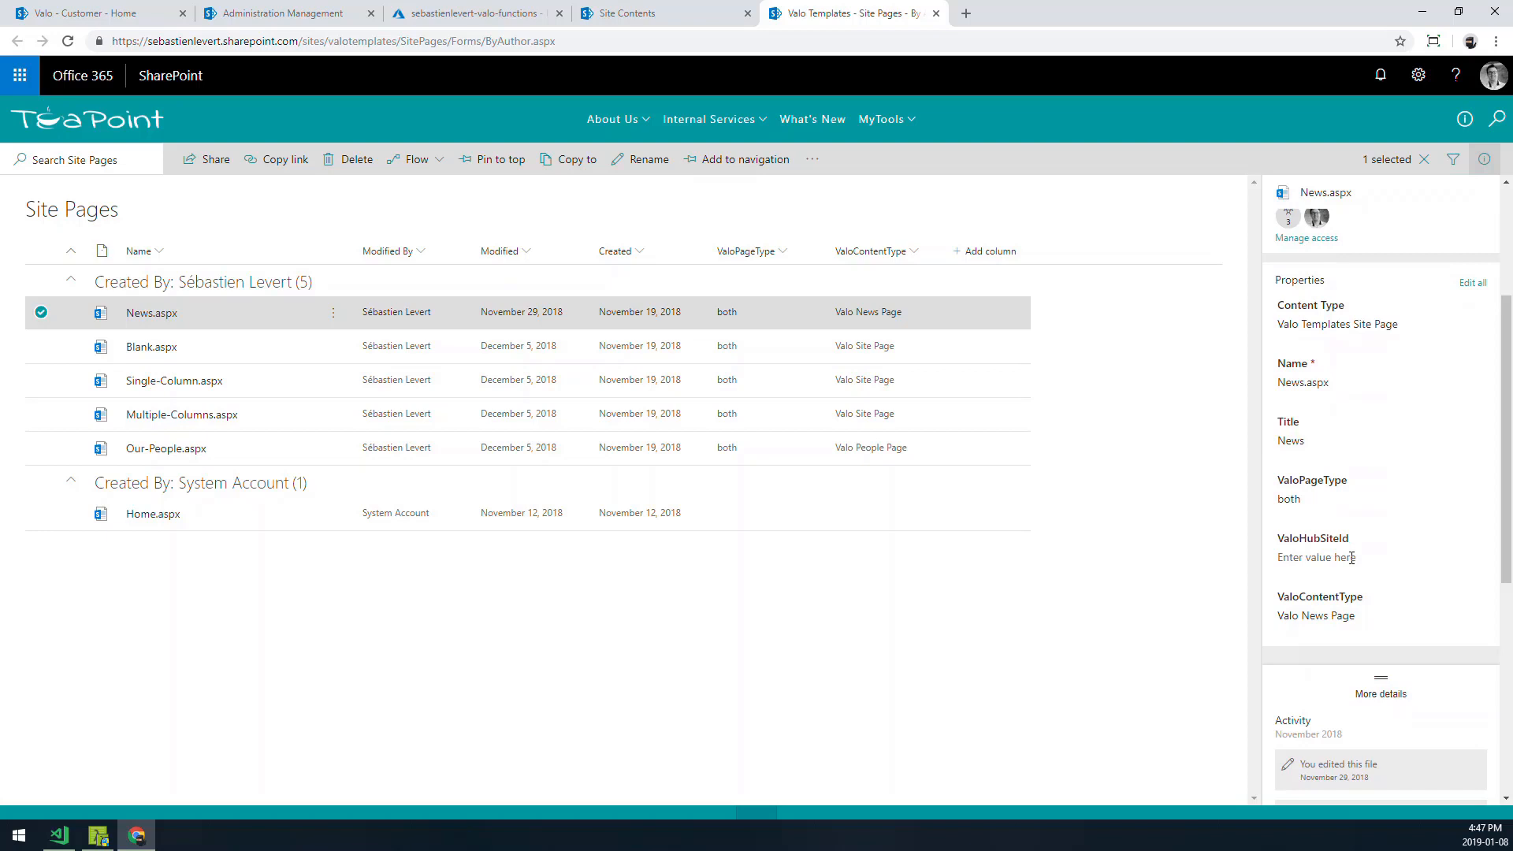
pyautogui.click(41, 347)
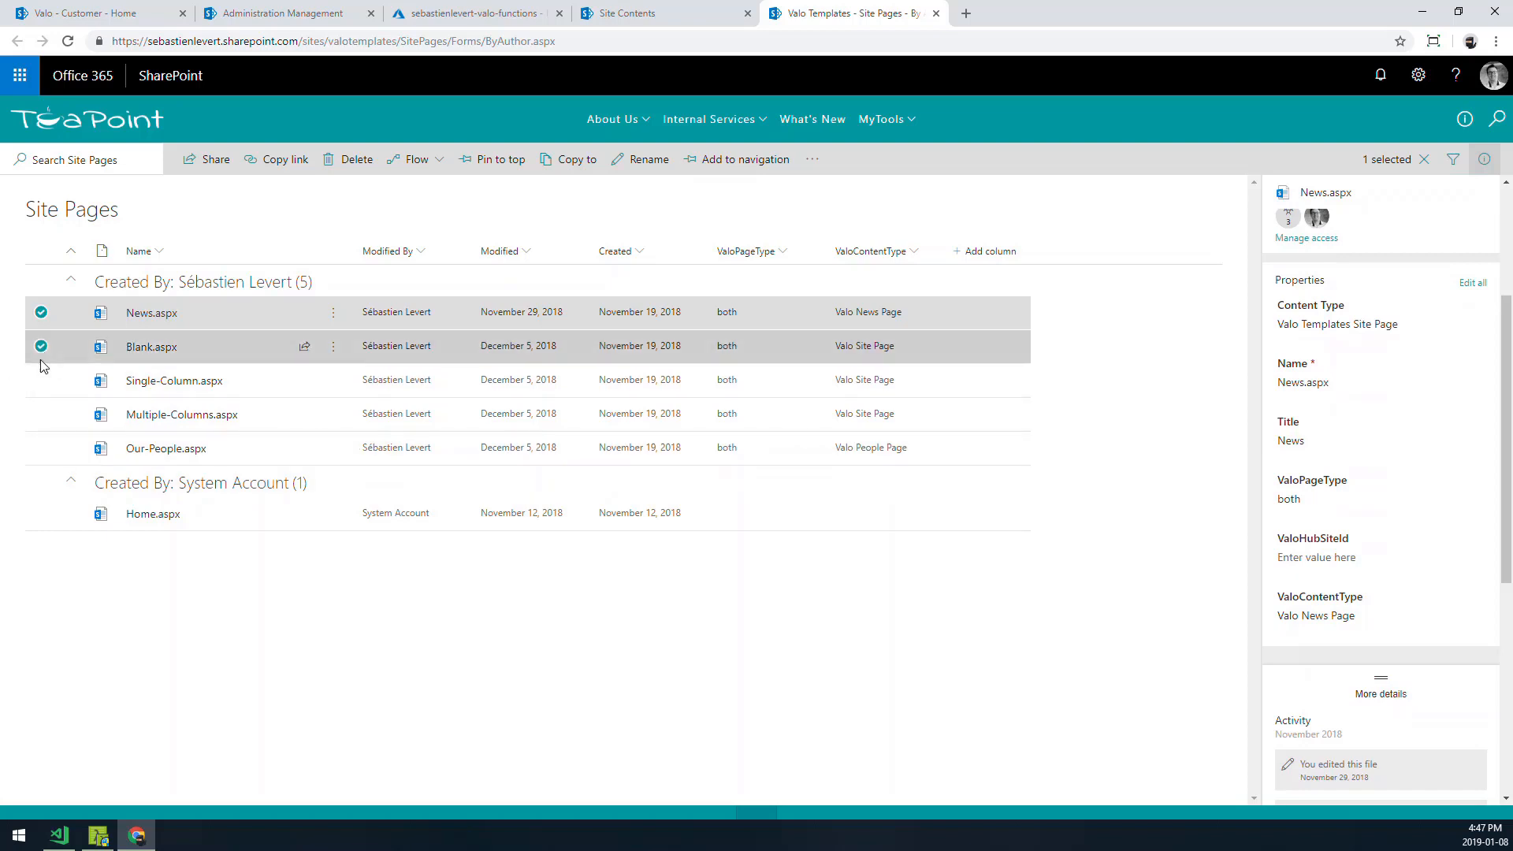
pyautogui.click(41, 380)
pyautogui.click(41, 414)
pyautogui.click(41, 449)
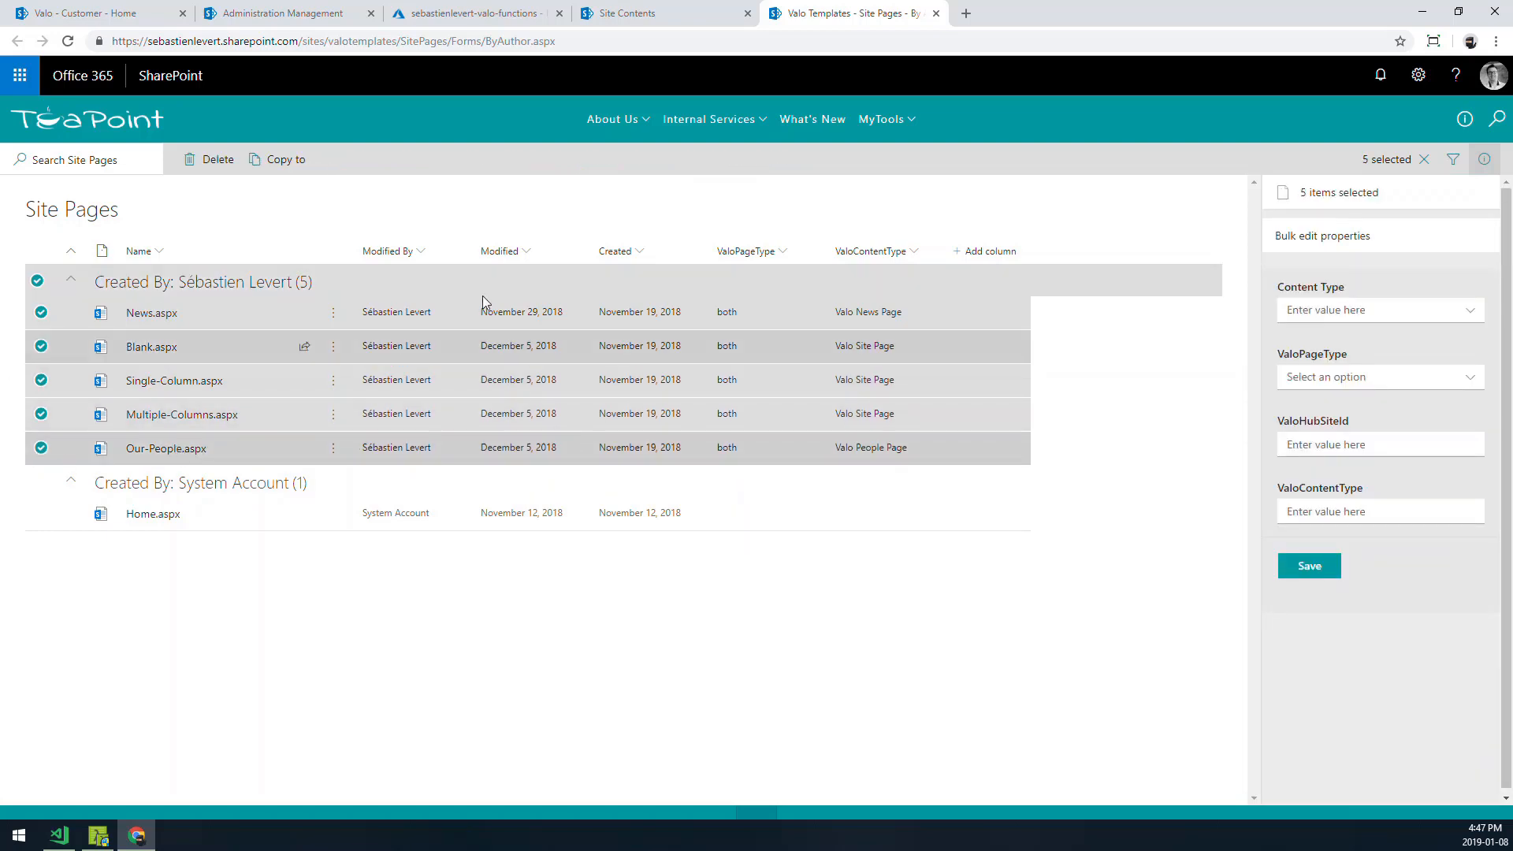
pyautogui.click(284, 162)
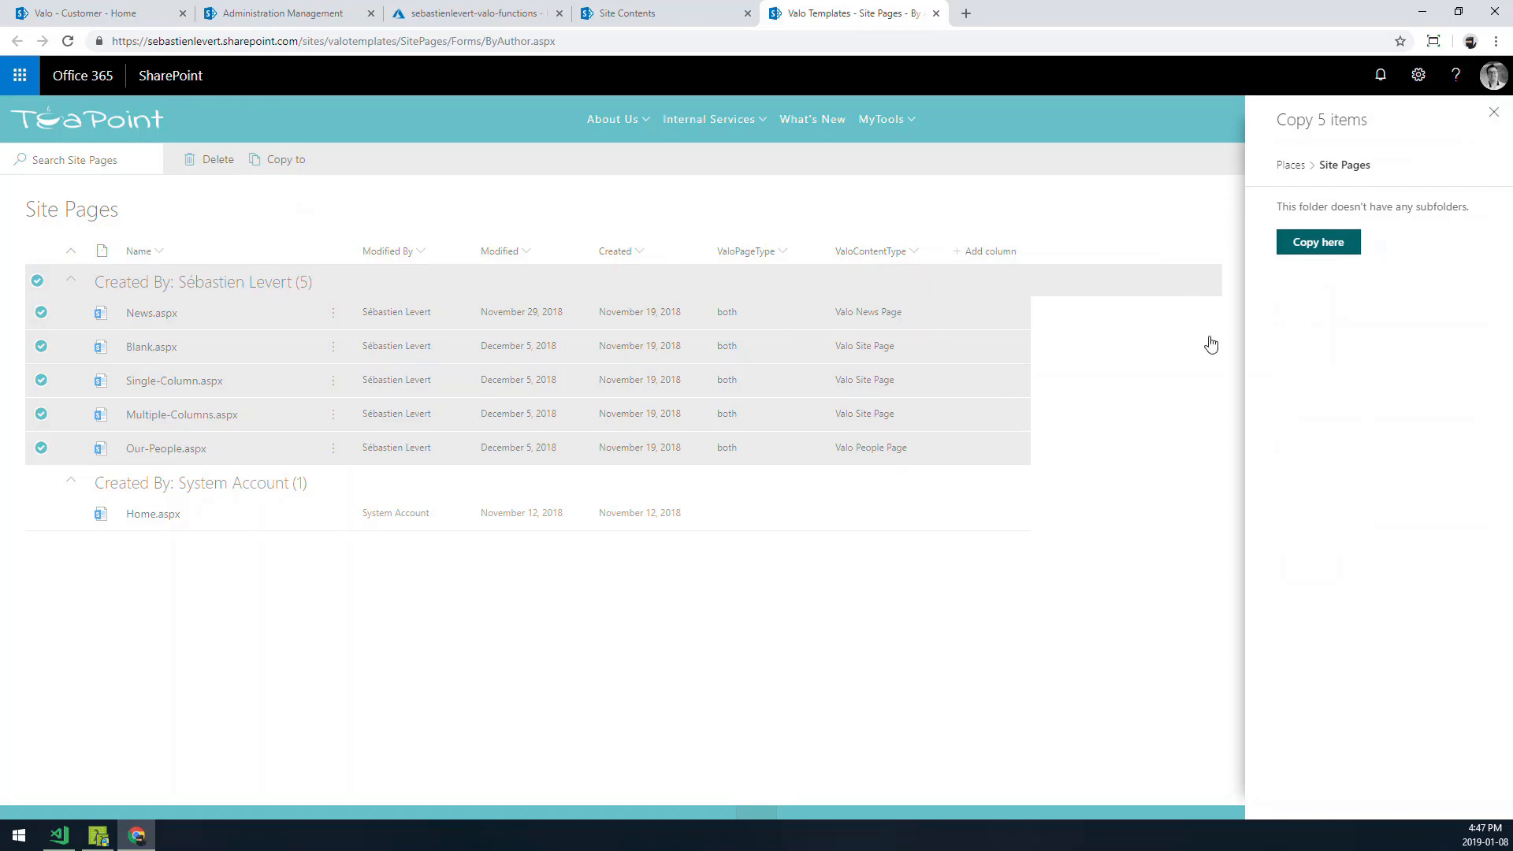
pyautogui.click(1496, 116)
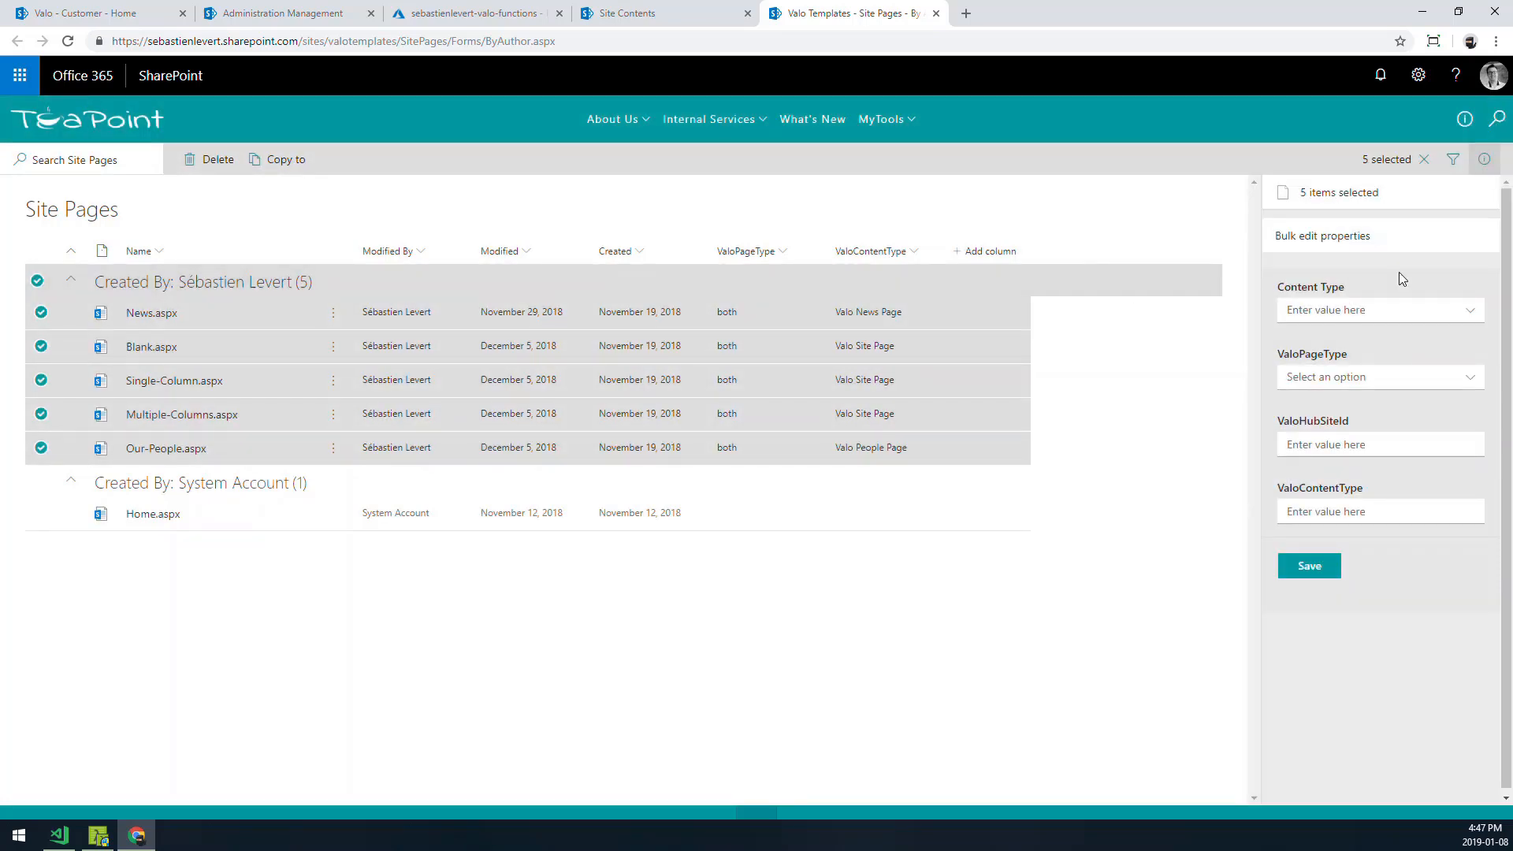
pyautogui.click(1486, 162)
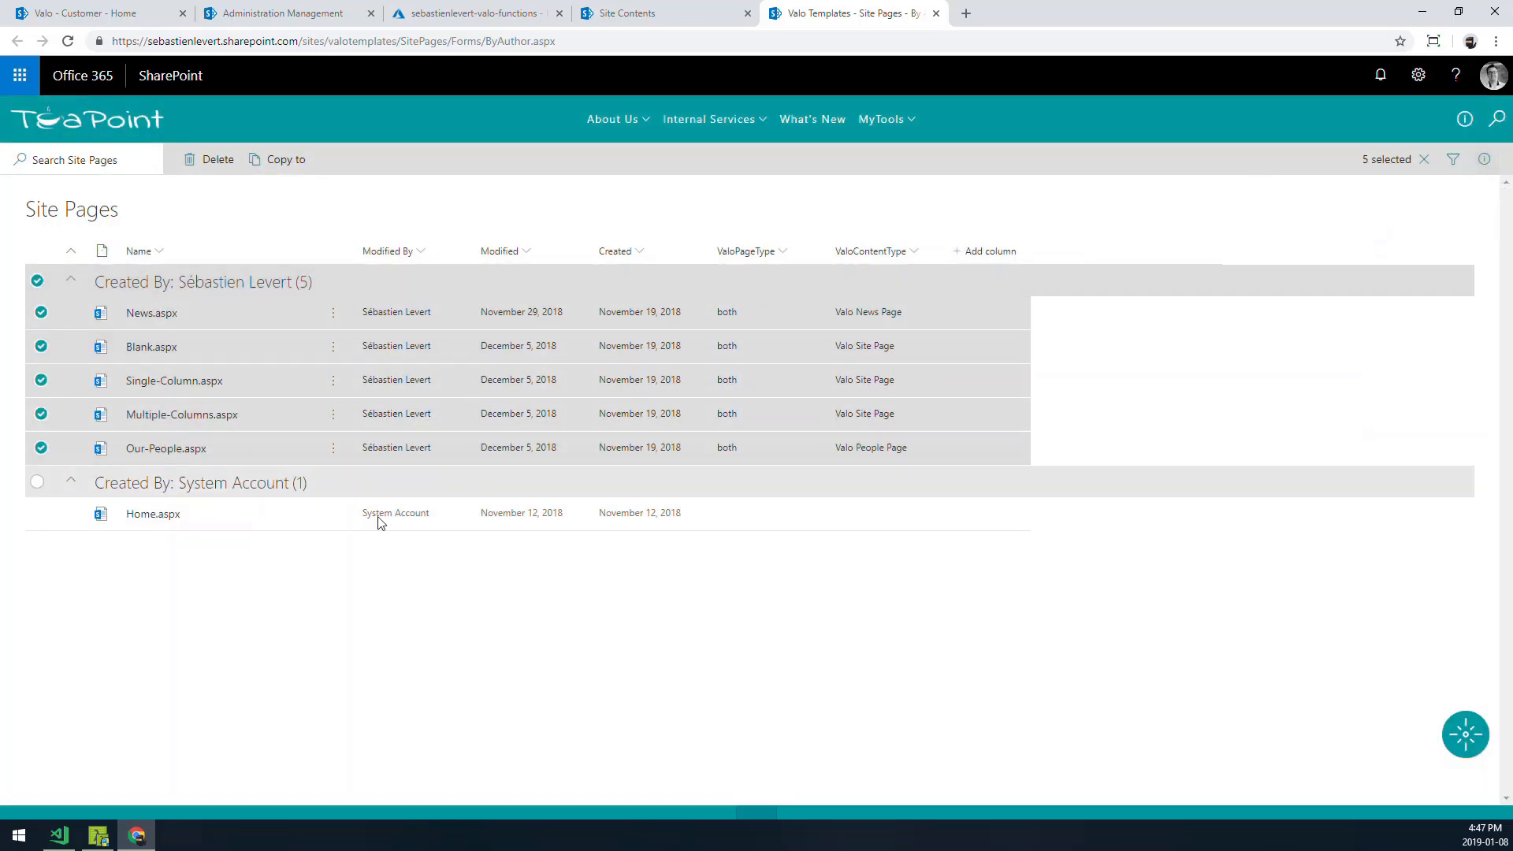
pyautogui.click(381, 658)
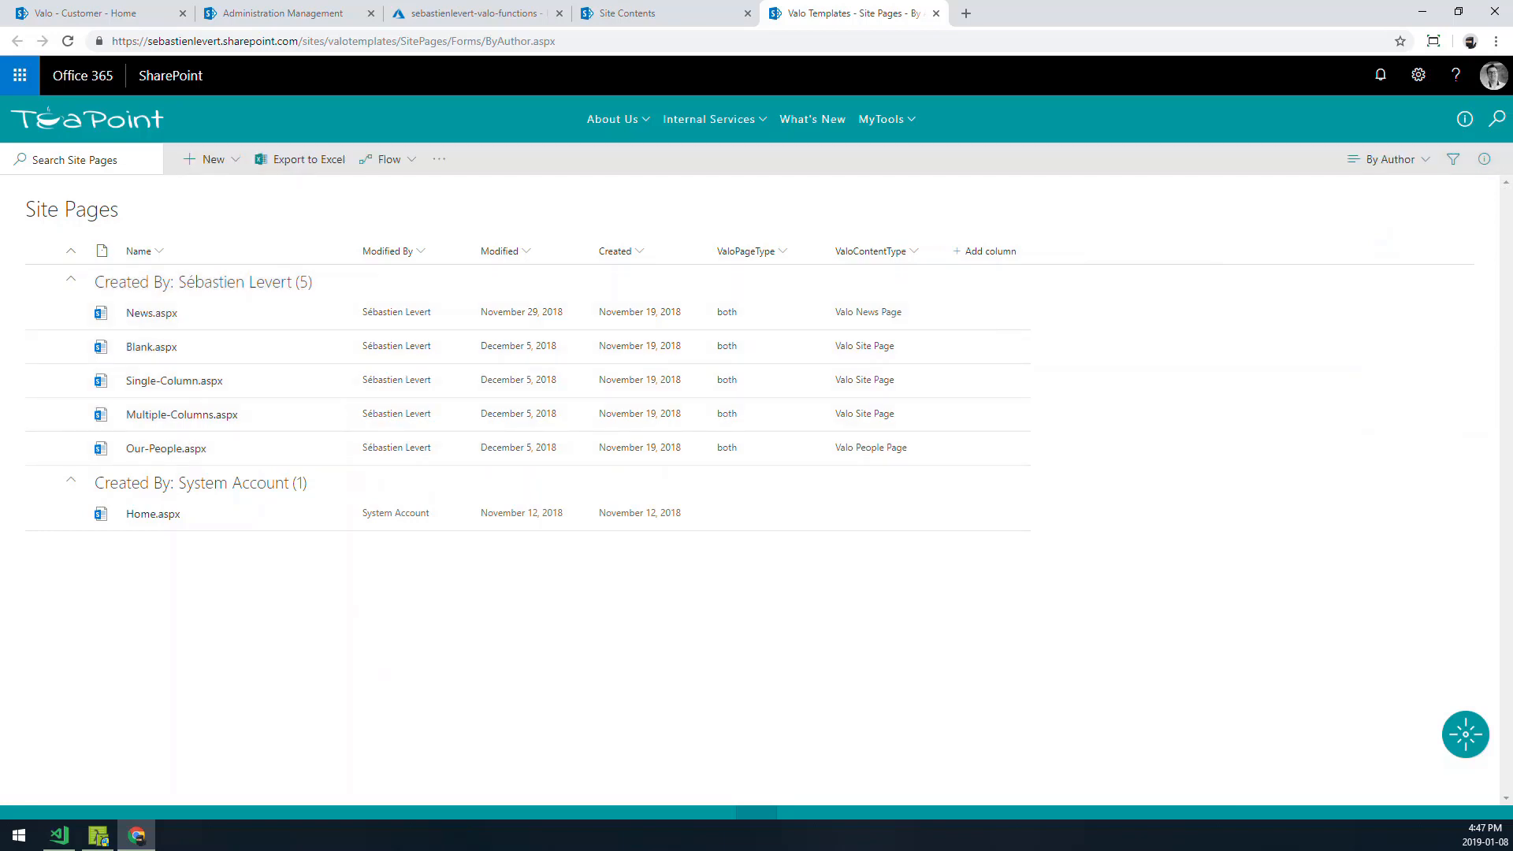